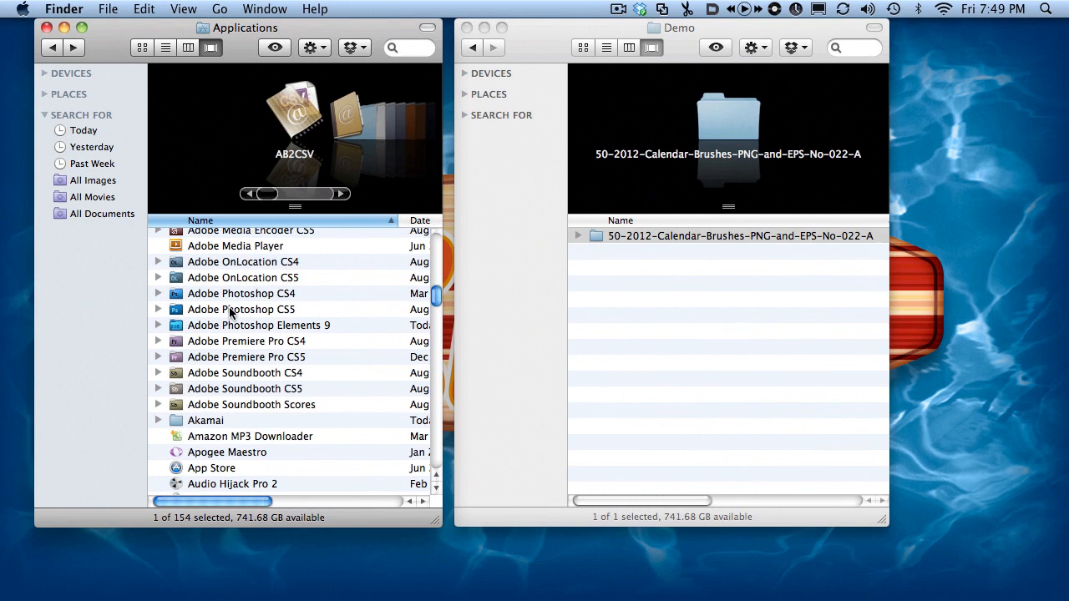
Open the Brushes folder inside the Presets folder of Adobe Photoshop CS5.
double_click(231, 309)
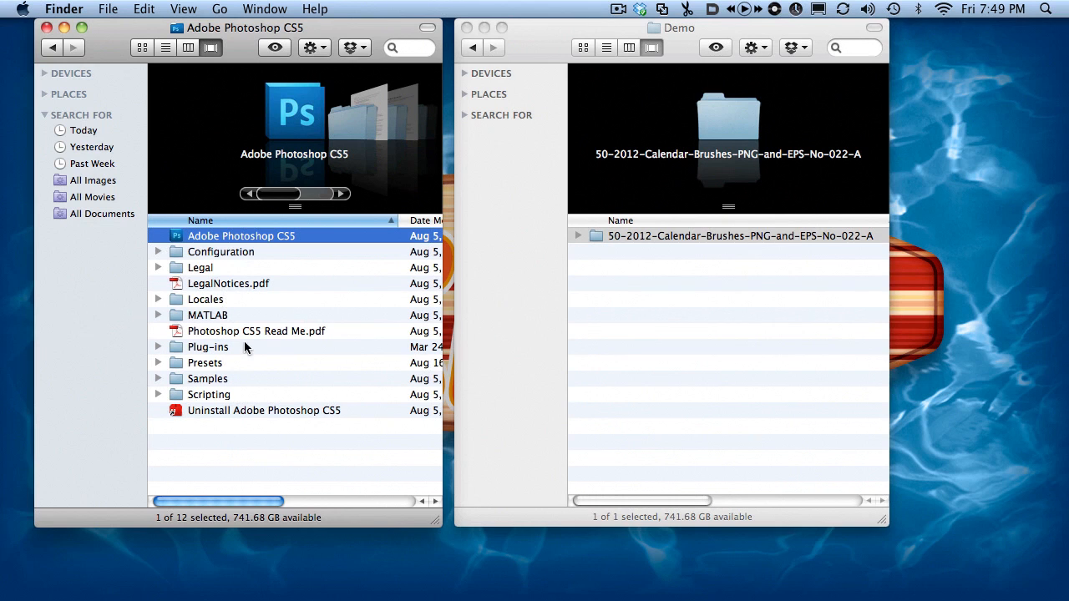
double_click(210, 366)
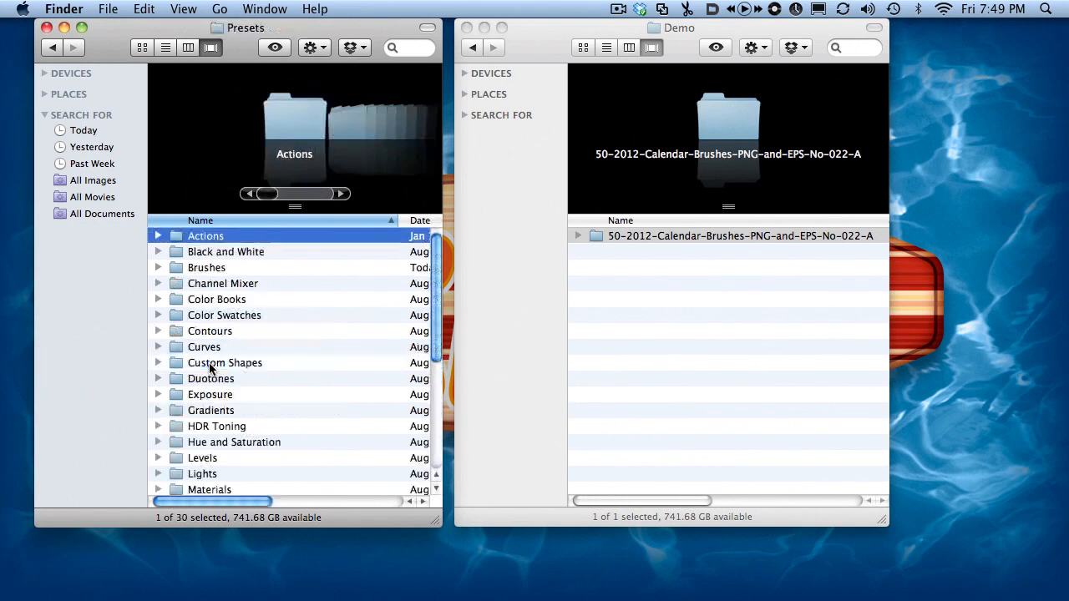
double_click(217, 269)
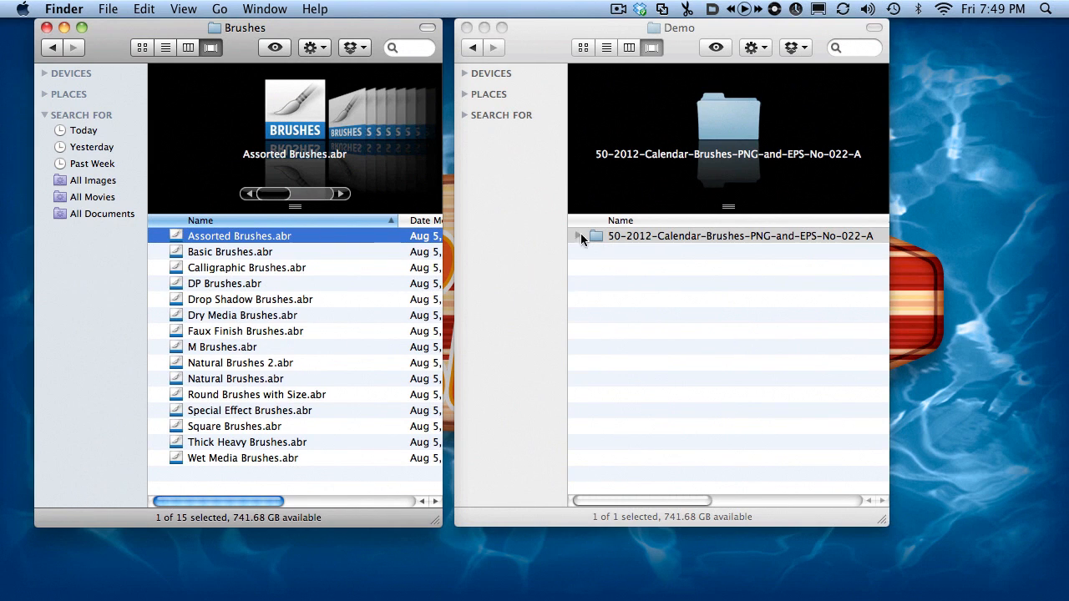
In the Demo window, expand the 50-2012-Calendar-Brushes-PNG-and-EPS-No-022-A folder and its Photoshop Brushes subfolder.
left_click(548, 21)
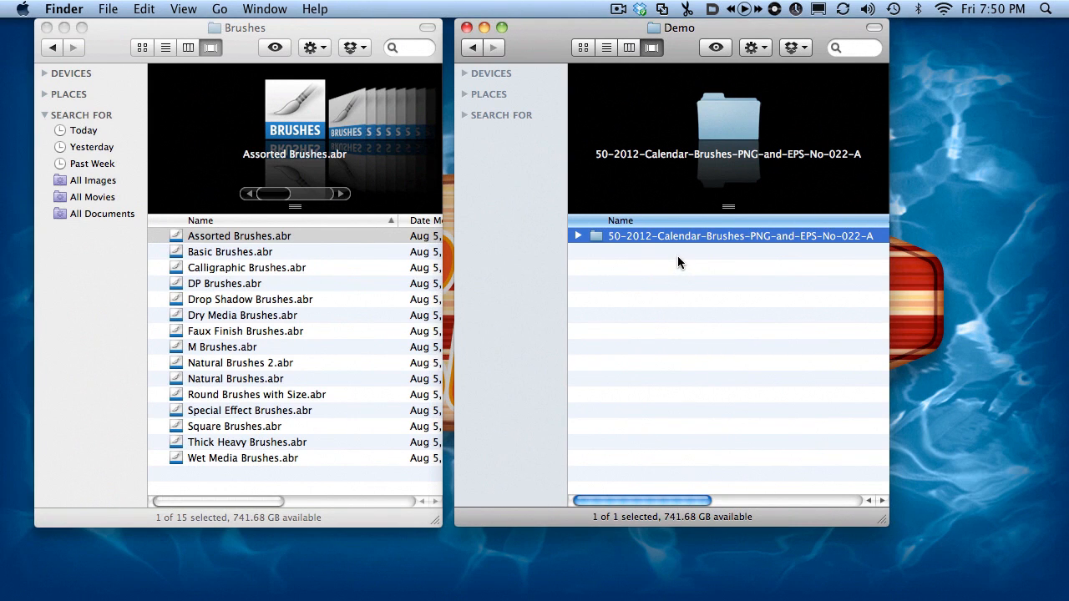
left_click(579, 237)
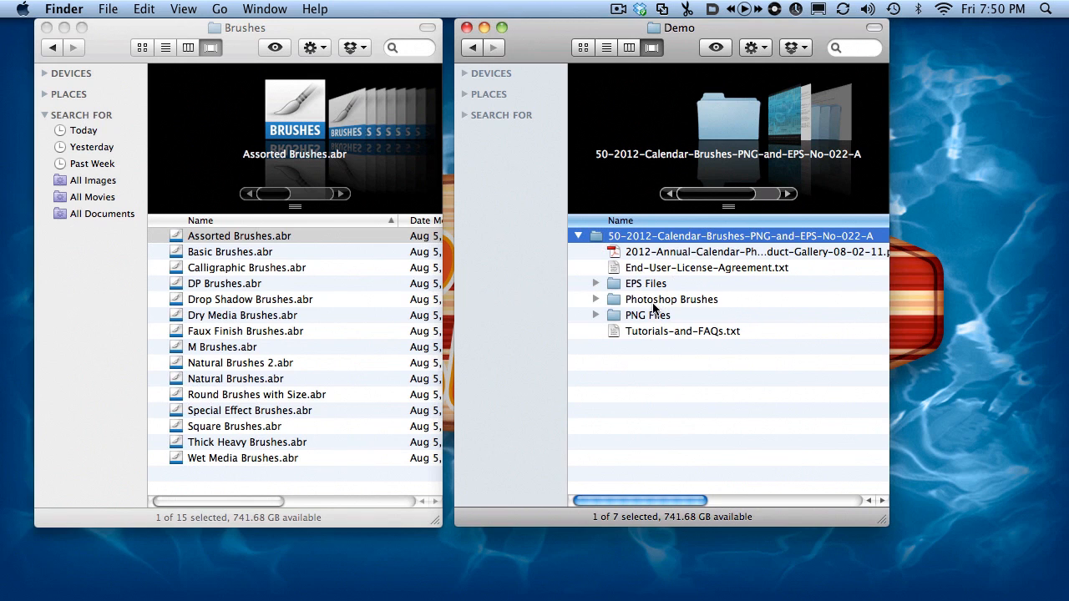
left_click(598, 301)
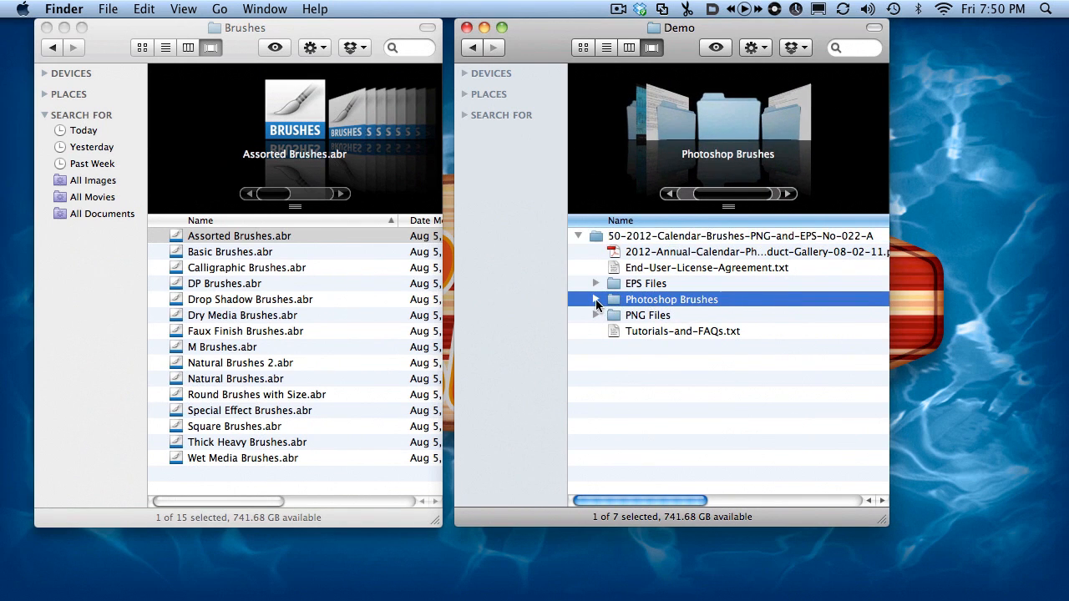
left_click(595, 300)
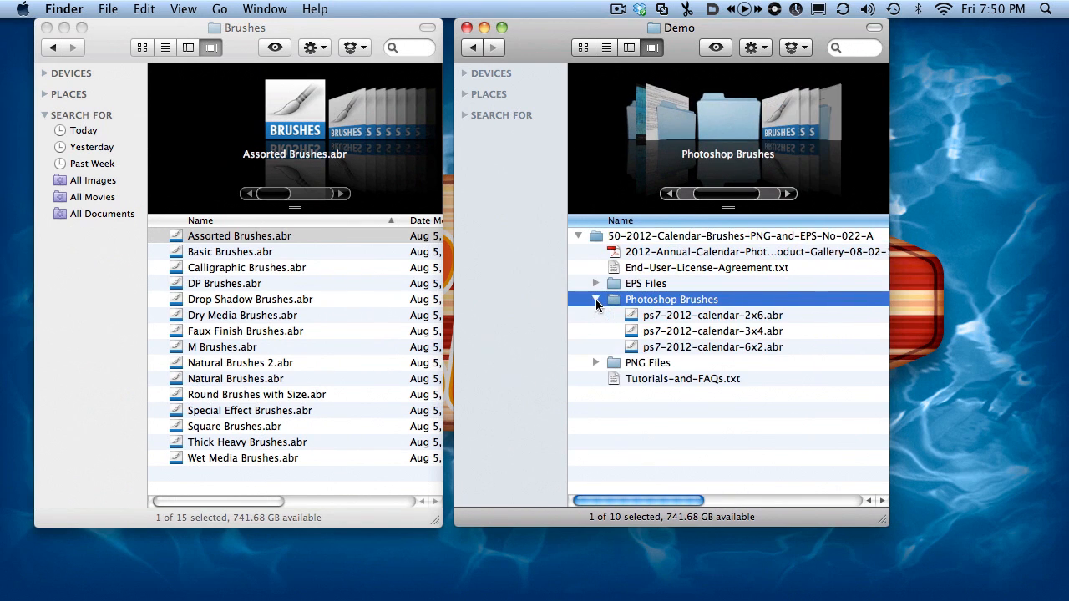
Copy the 2x6, 3x4 and 6x2 ps7-2012-calendar .abr files into the Photoshop CS5 Brushes folder.
left_click(680, 316)
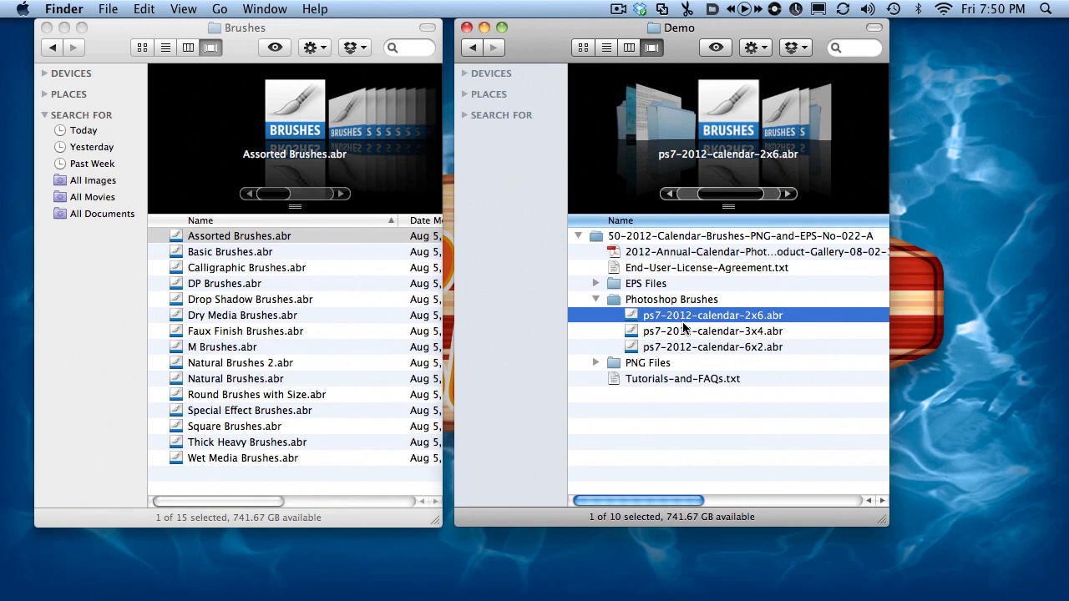
key("shift+Down")
key("shift+Down")
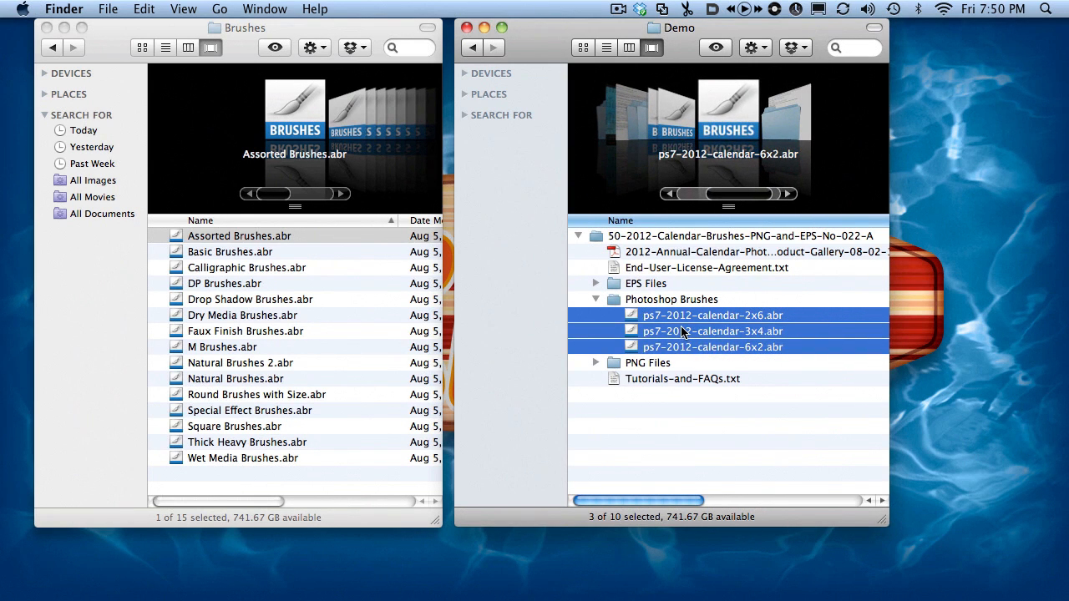
mouse_move(681, 331)
left_mouse_down()
mouse_move(324, 365)
mouse_move(257, 353)
left_mouse_up()
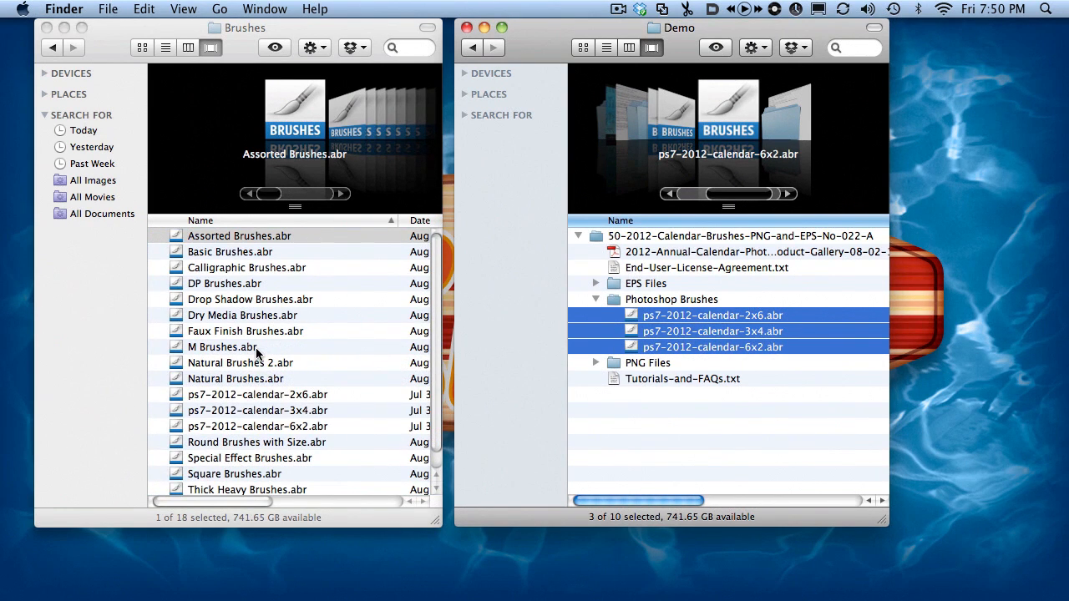
Switch to Photoshop CS5 and create a new transparent 1000 x 1000 pixel RGB document at 72 pixels/inch.
mouse_move(268, 589)
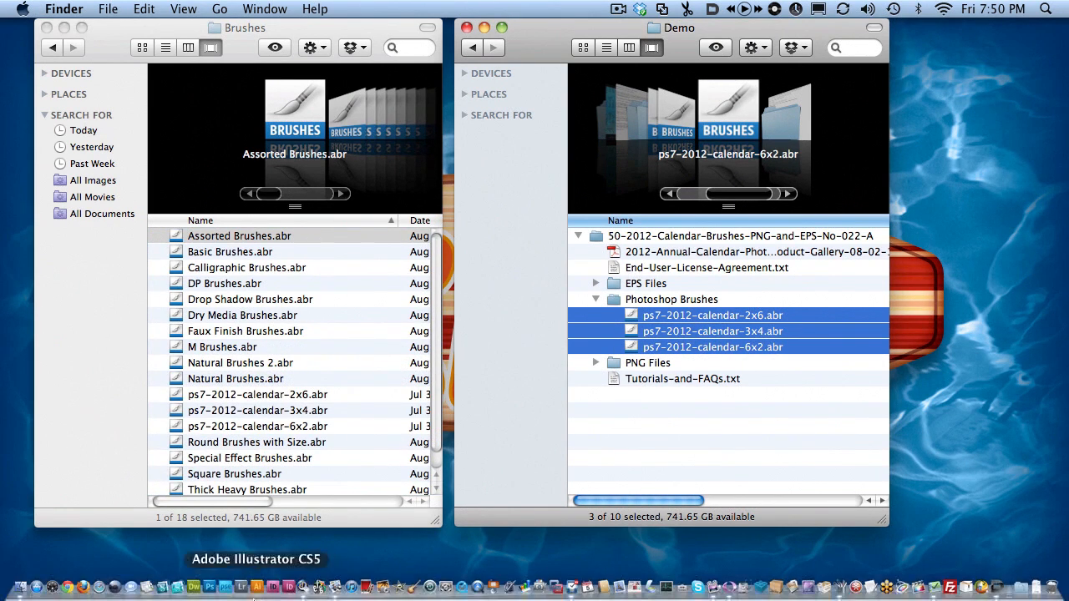
left_click(205, 588)
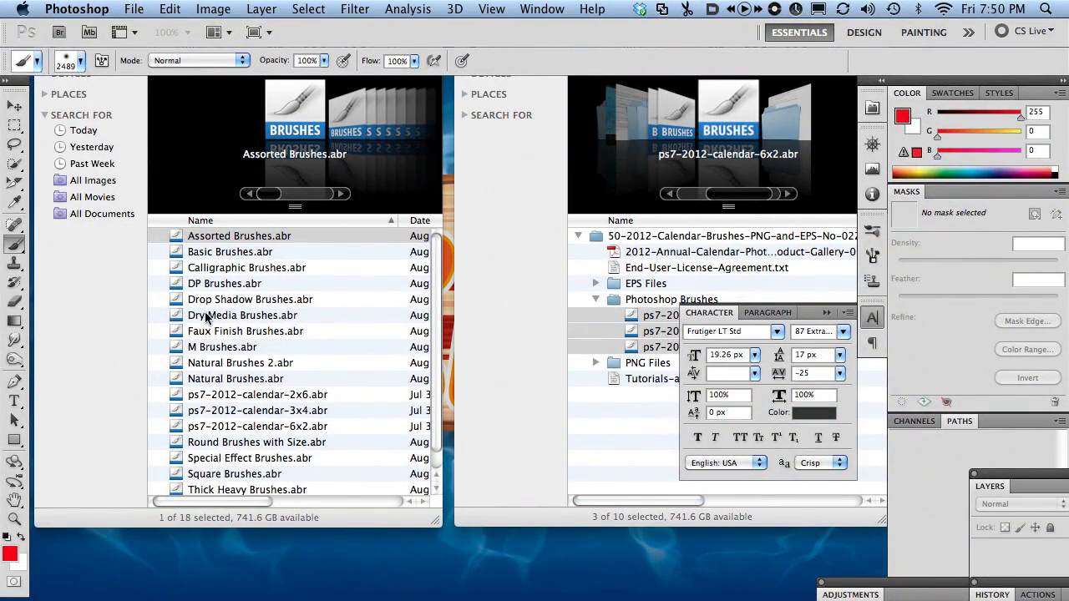
left_click(134, 8)
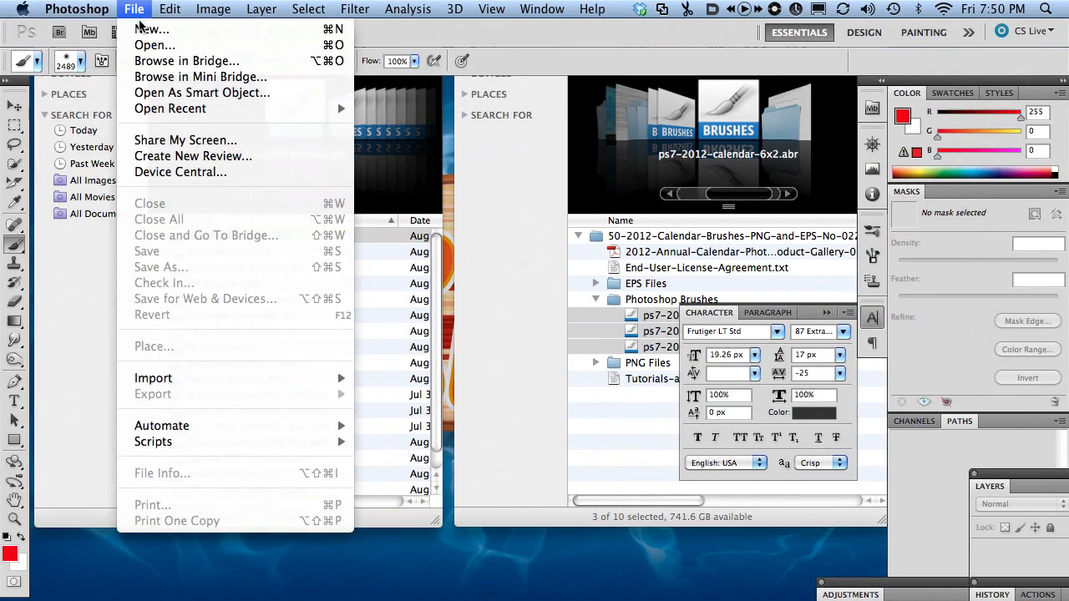
left_click(139, 29)
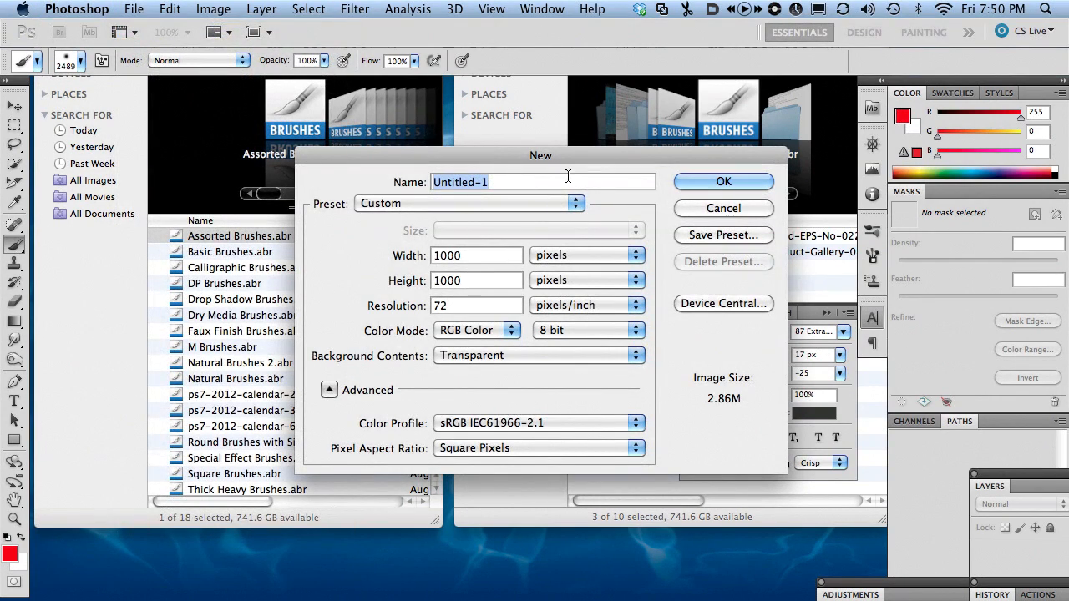
left_click(723, 181)
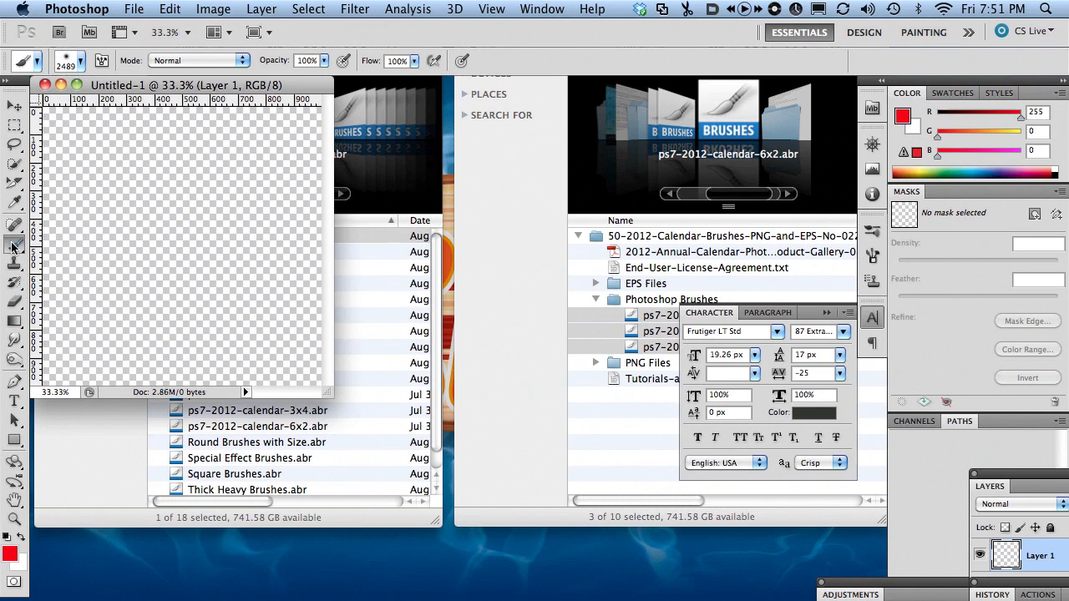
Load the ps7-2012-calendar-3x4 brush set, appending it to the current brushes.
left_click(84, 61)
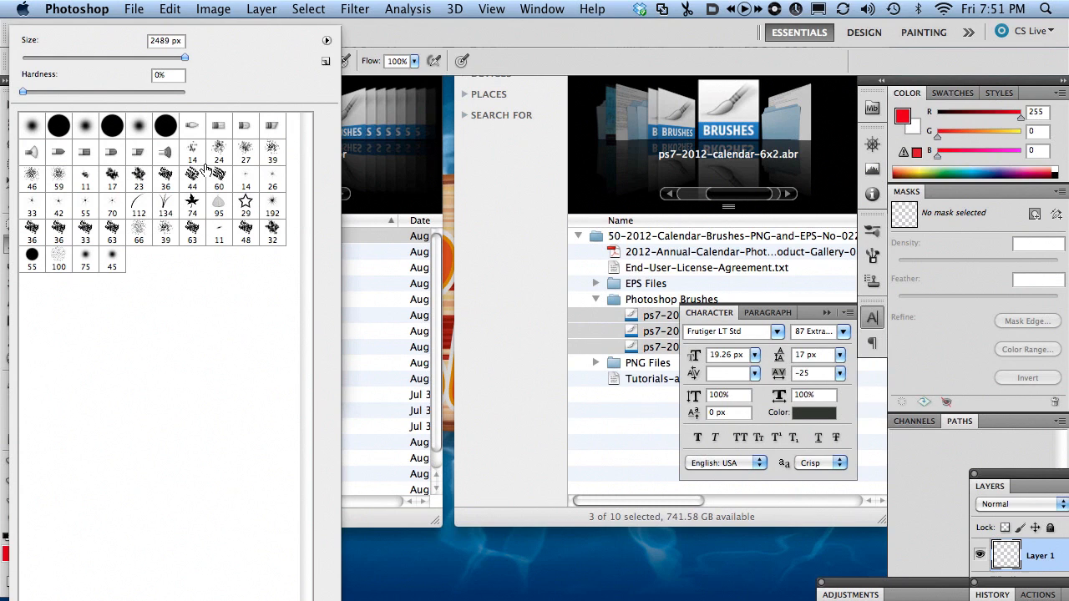
left_click(327, 41)
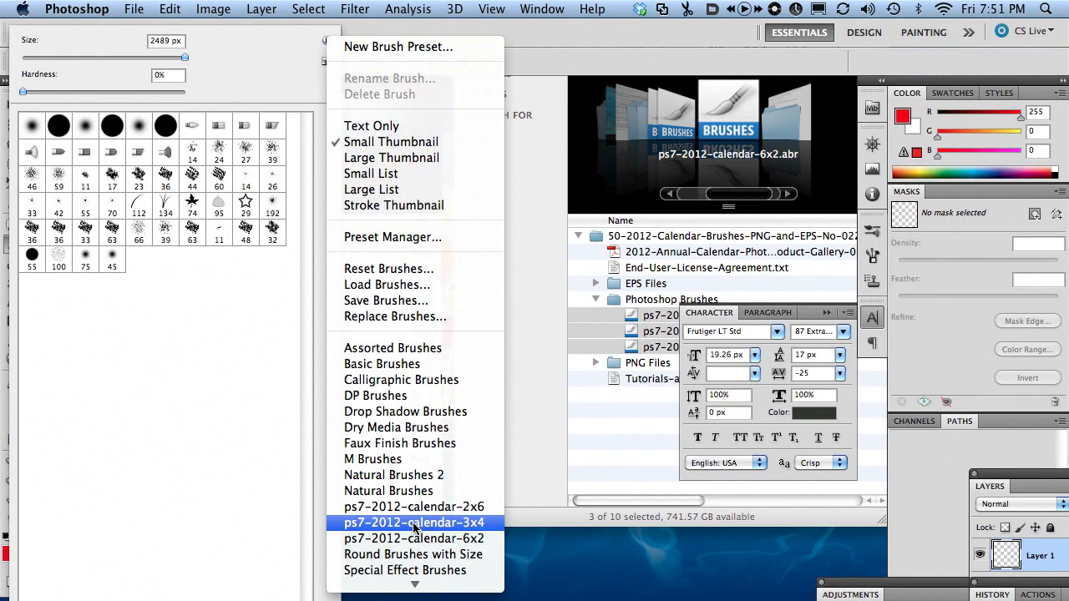
left_click(469, 523)
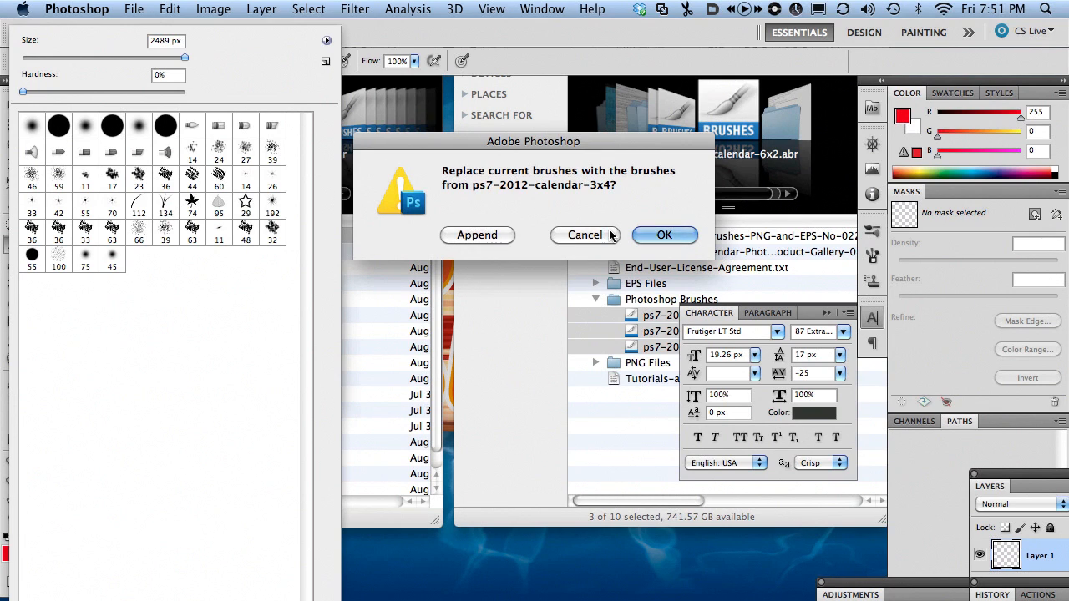
left_click(485, 235)
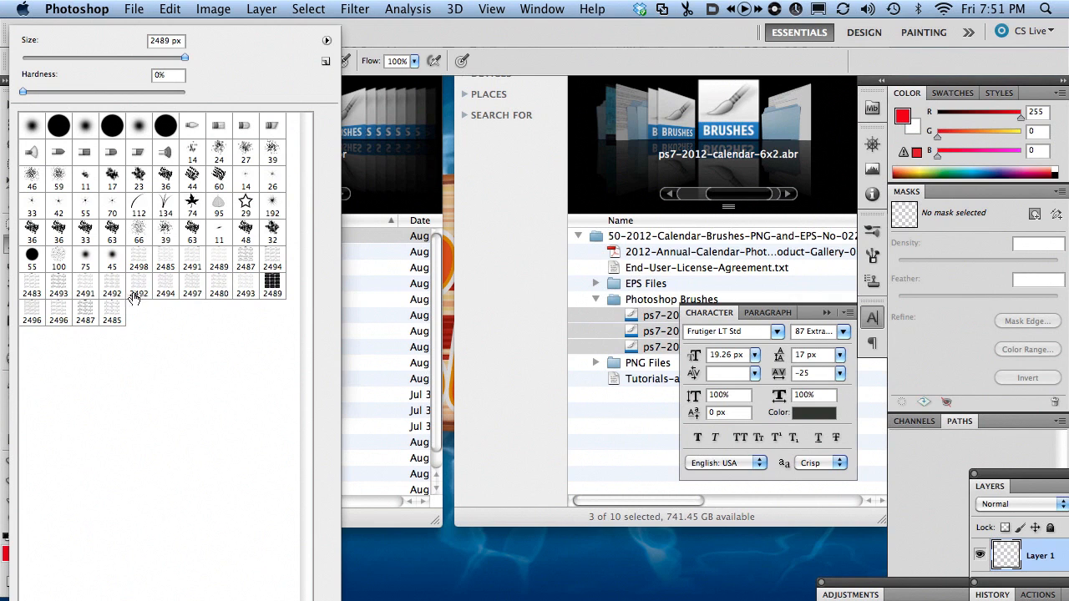
Choose the solid black 2489 px calendar brush and enlarge the document window around the canvas.
left_click(272, 286)
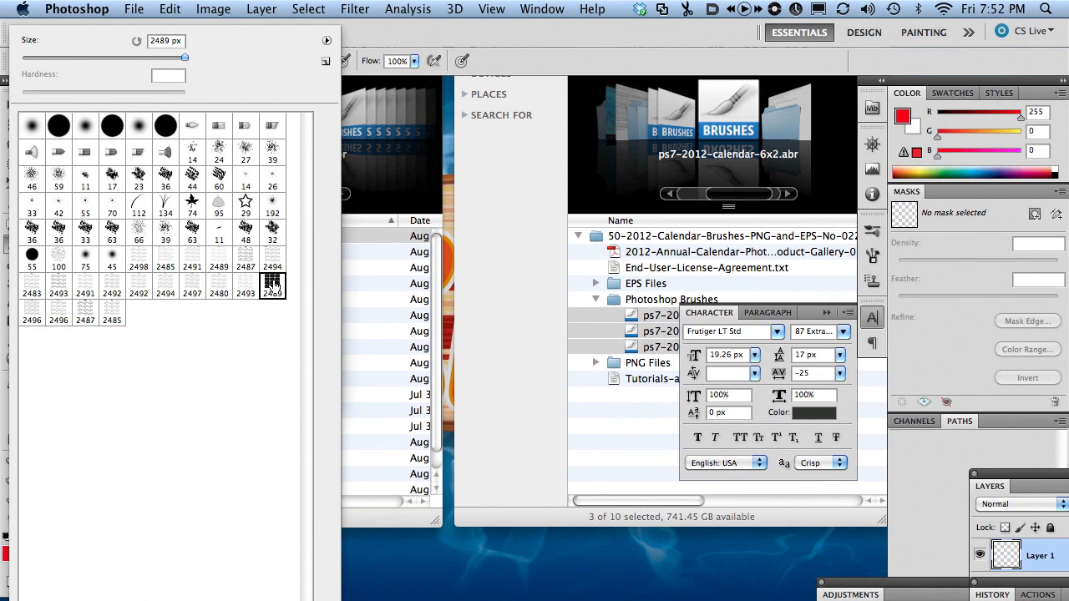
left_click(394, 30)
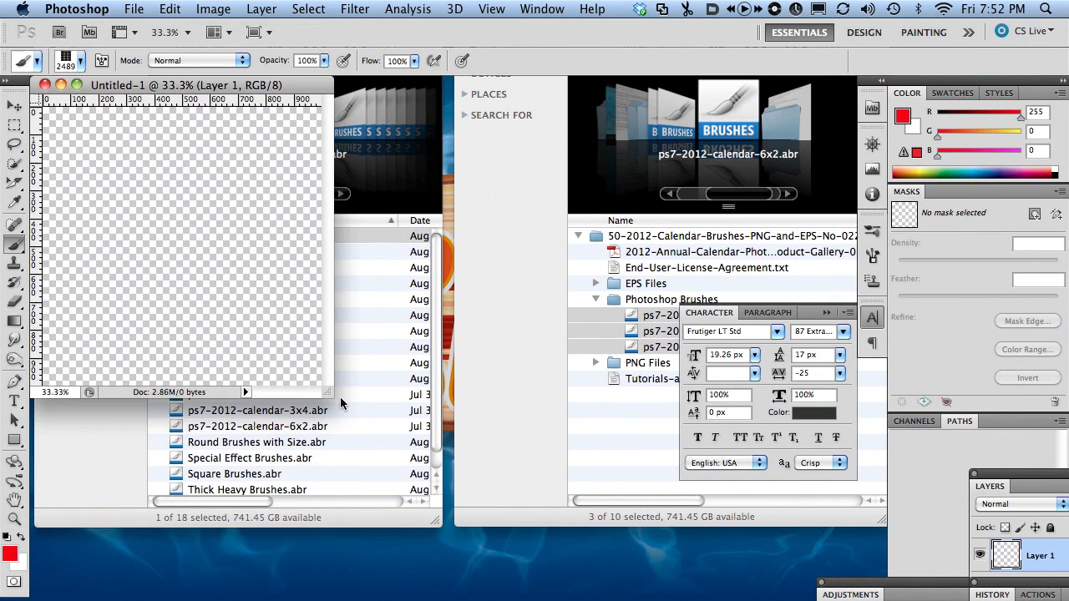
left_click_drag(325, 392, 576, 527)
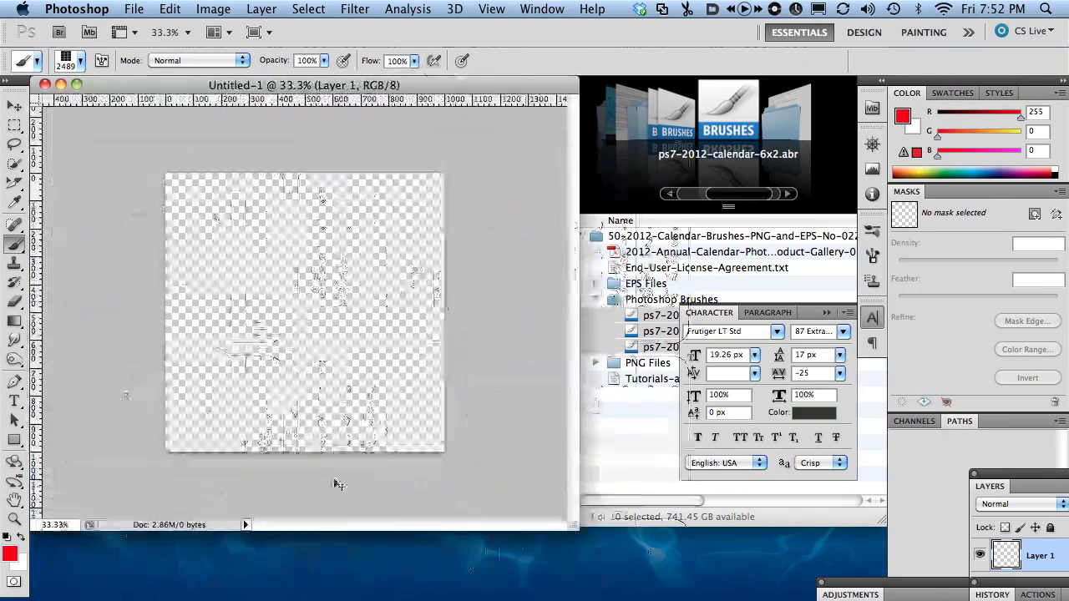
key("super+plus")
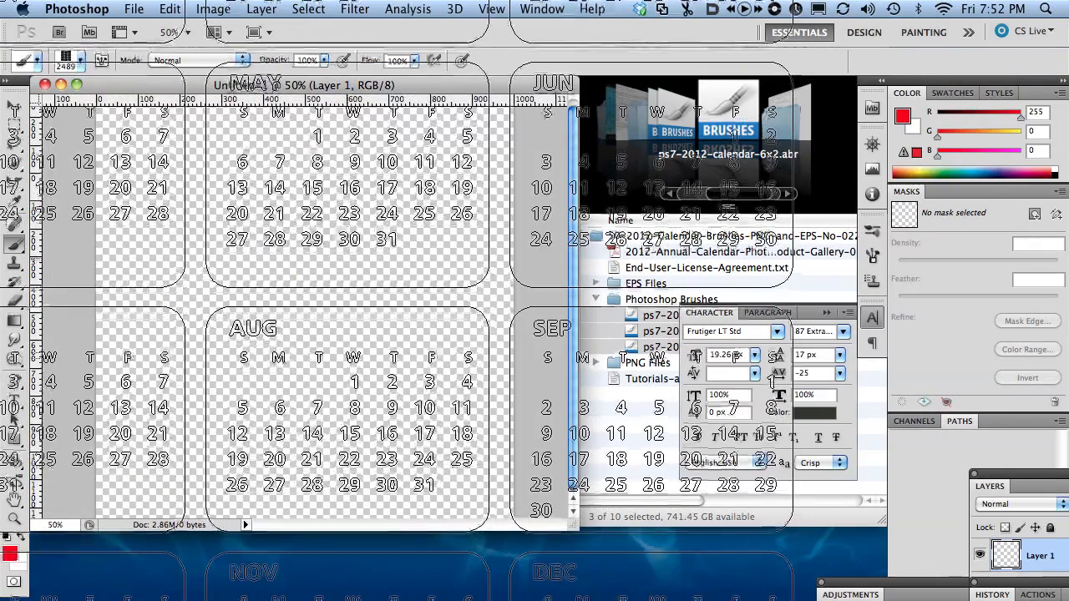
Reduce the calendar brush size to 900 px and stamp the 2012 calendar once in red on the middle of the canvas.
key("bracketleft")
key("bracketleft")
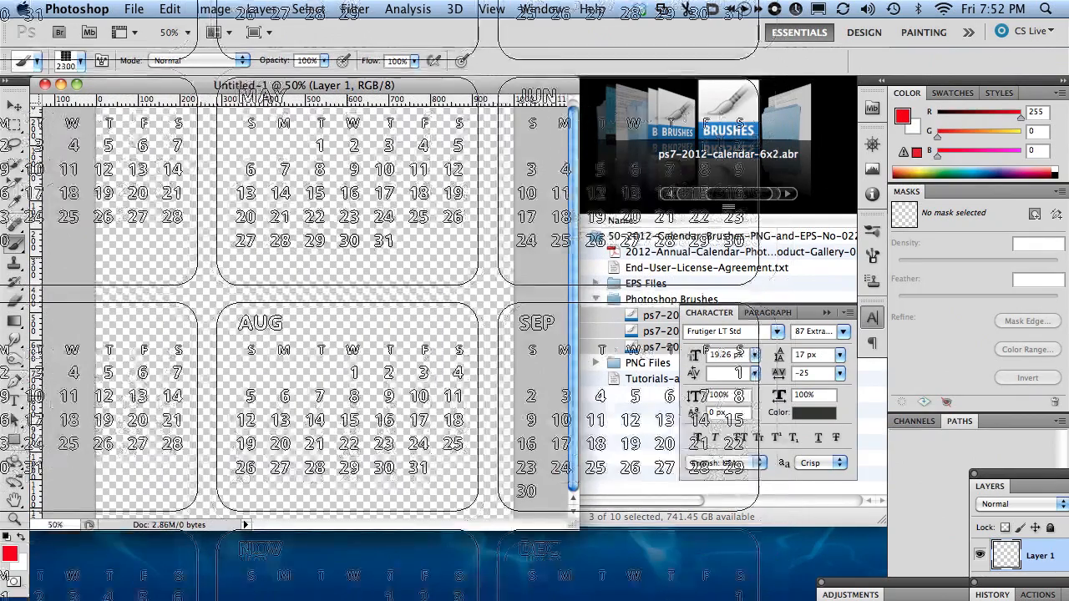
key("bracketleft")
key("bracketleft")
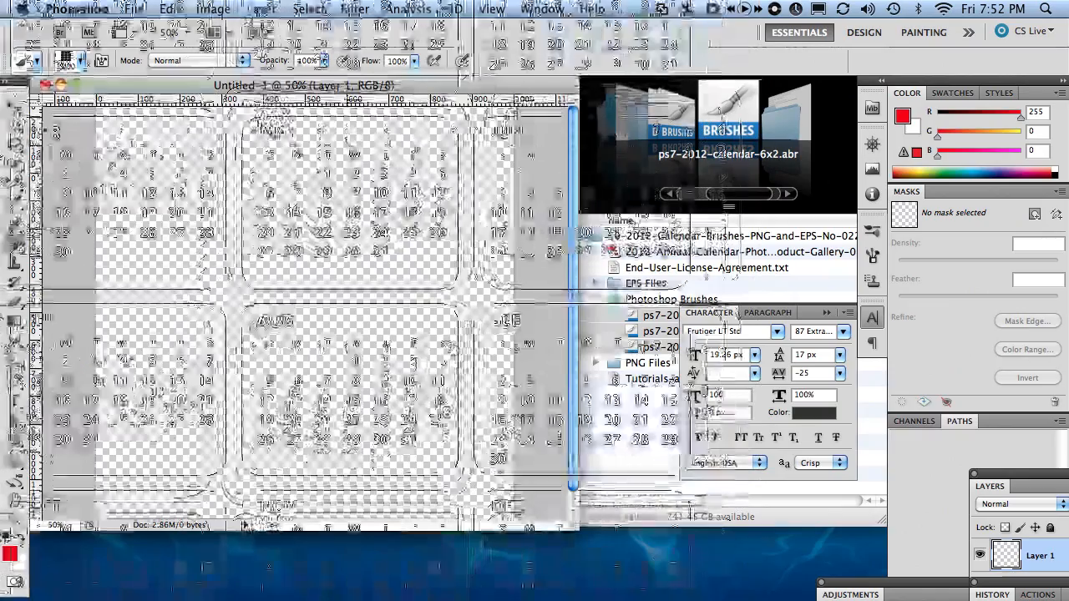
key("bracketleft")
key("bracketleft")
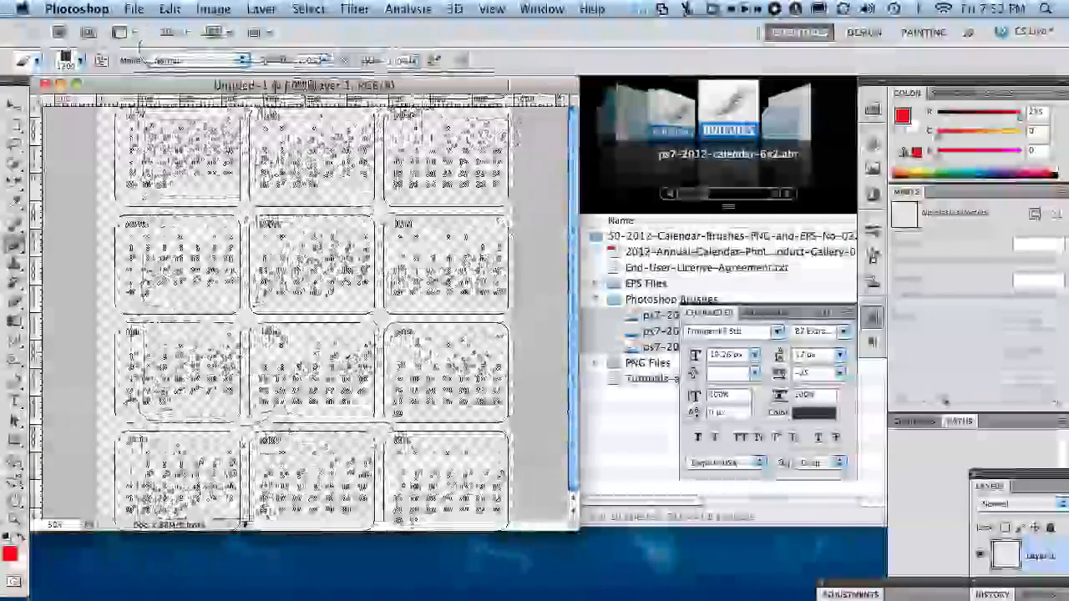
key("bracketleft")
key("bracketleft")
key("bracketleft")
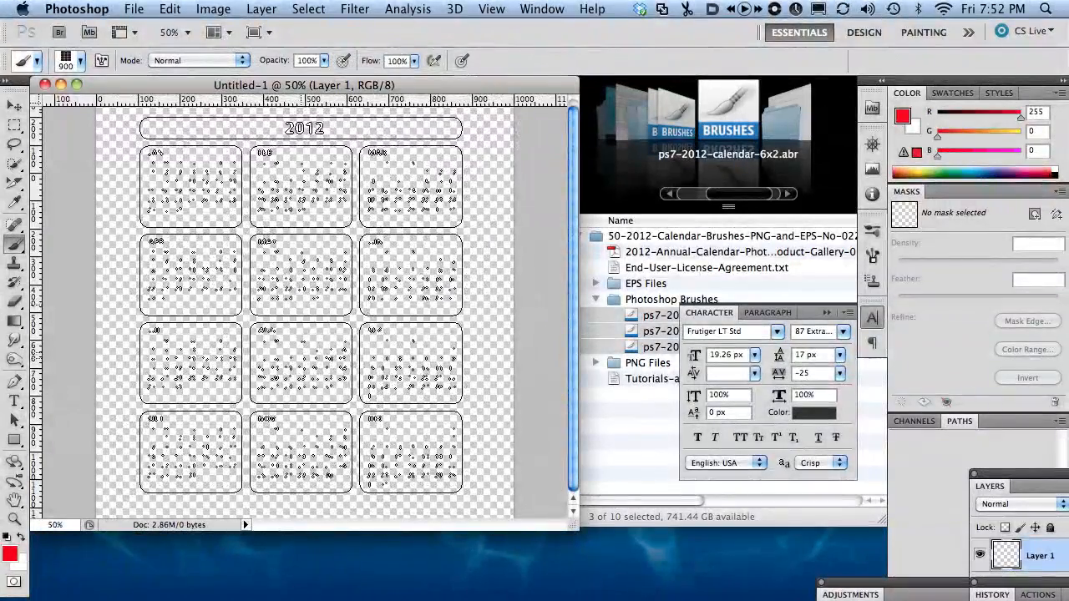
left_click(301, 305)
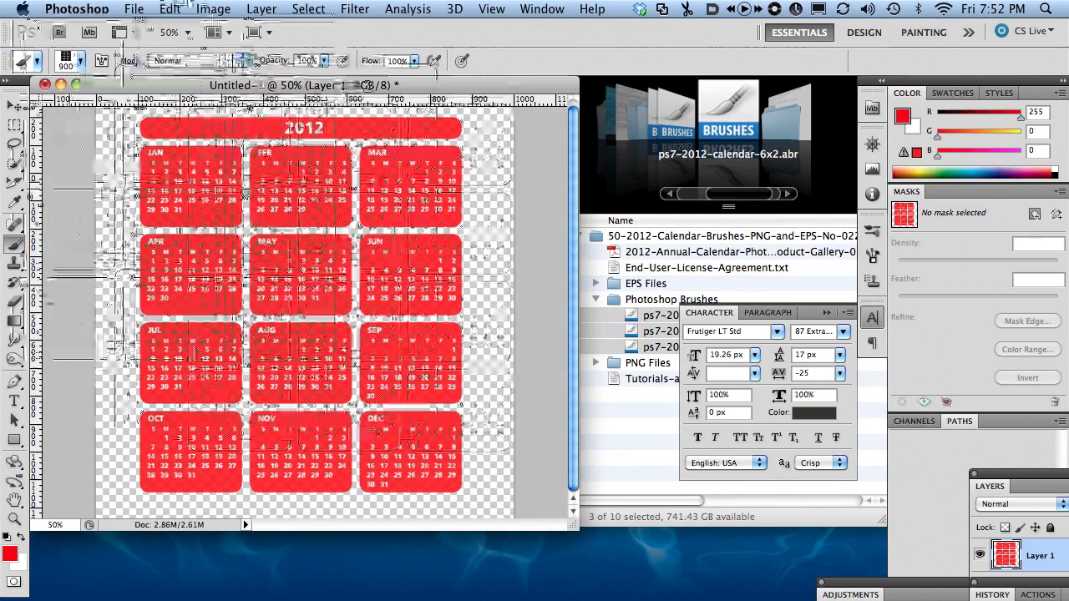
Minimize the calendar document, switch to Finder and go back from the Brushes folder to the Applications folder.
left_click(60, 85)
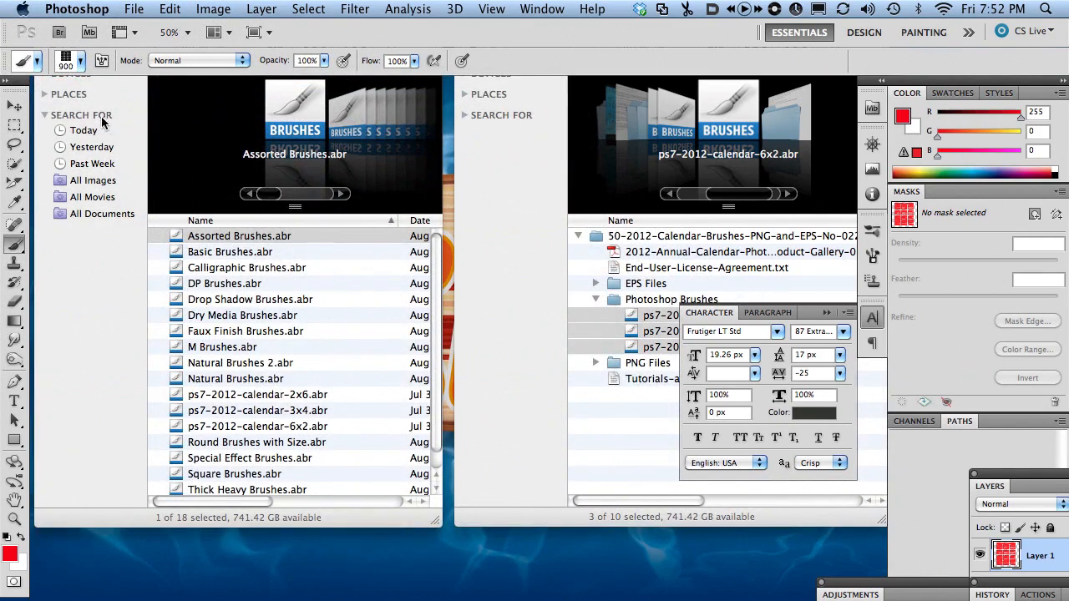
left_click(163, 106)
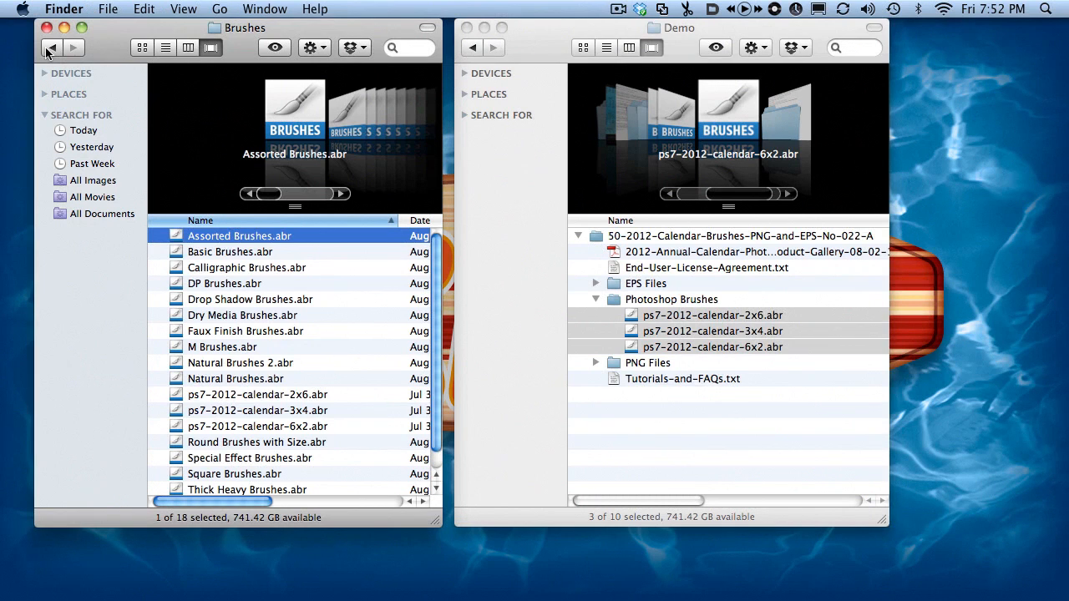
left_click(51, 48)
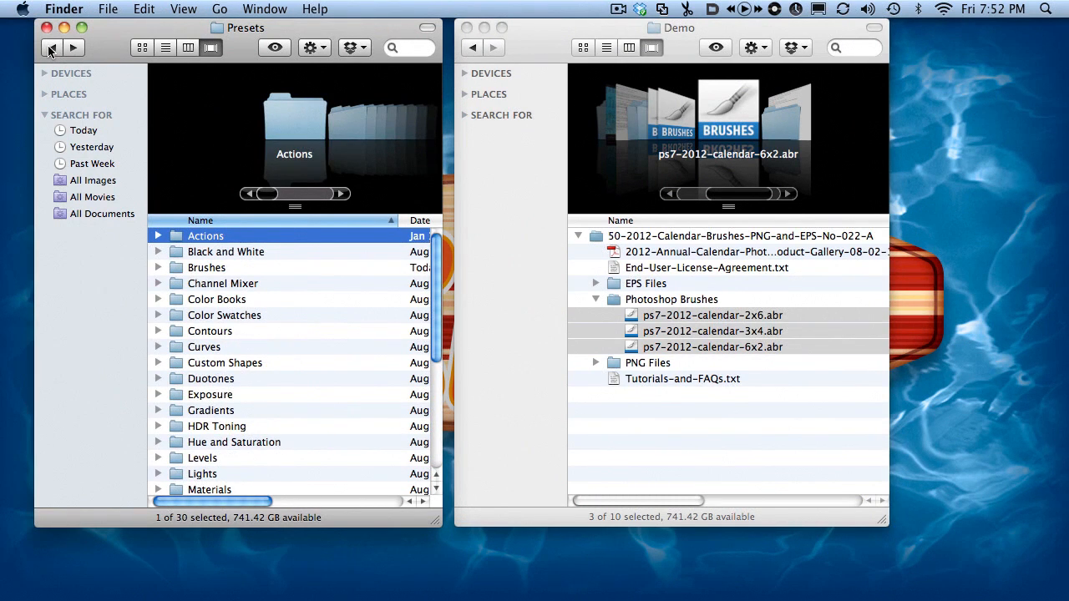
left_click(51, 48)
left_click(51, 49)
Open the brushes folder inside the Presets folder of Adobe Photoshop Elements 9 in Applications.
scroll(437, 302, "down", 1)
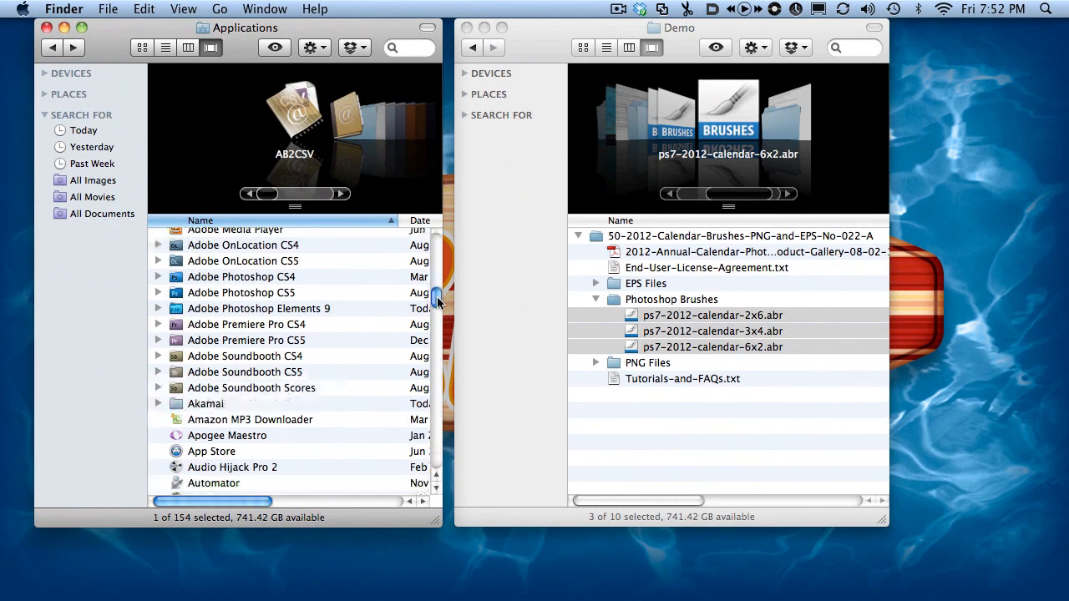
left_click(240, 311)
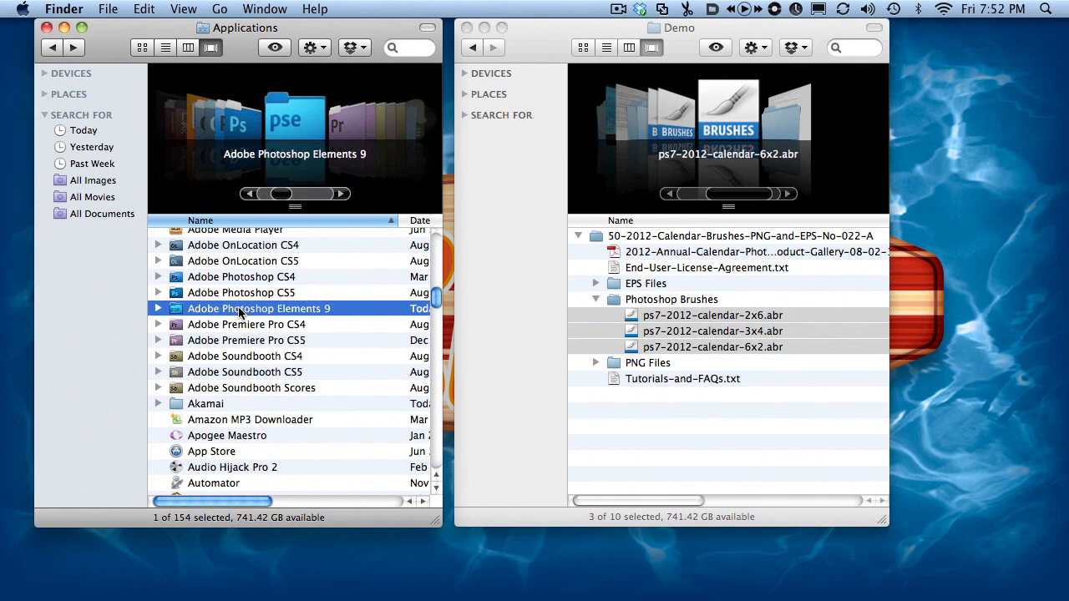
double_click(240, 310)
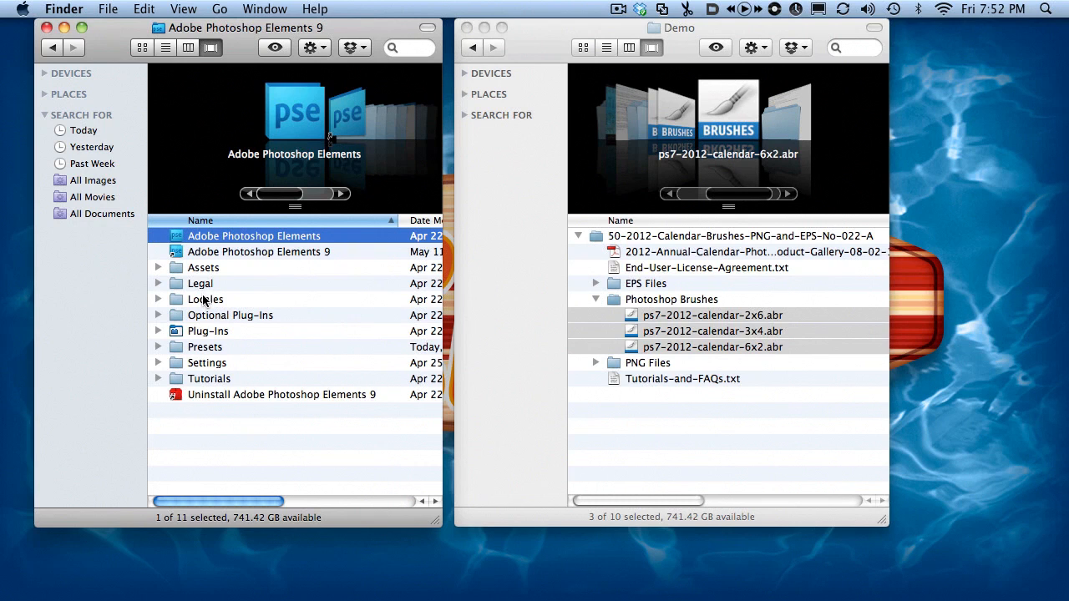
double_click(205, 349)
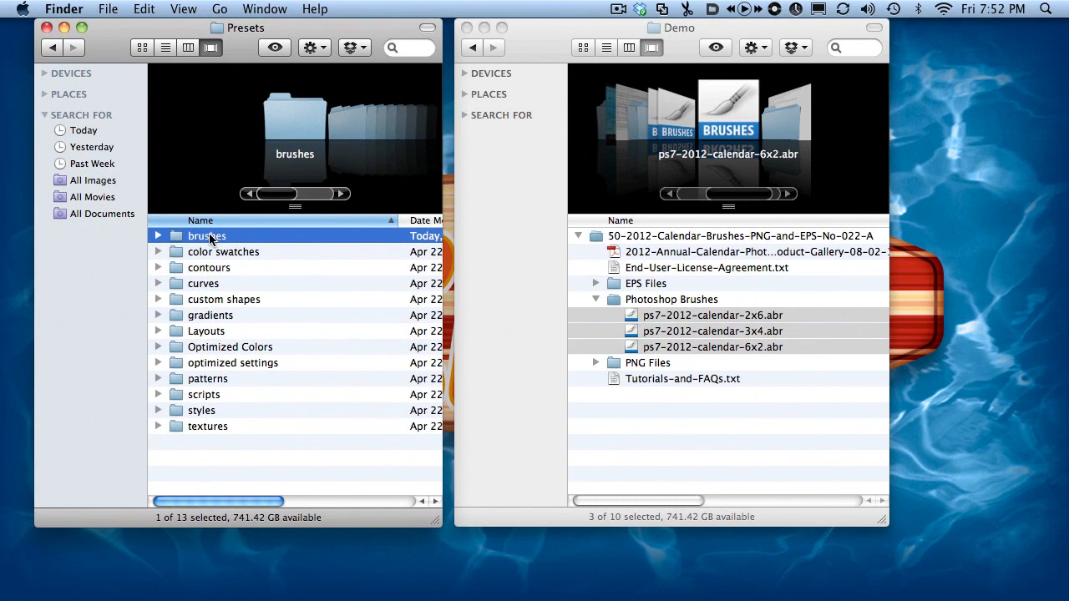
double_click(209, 238)
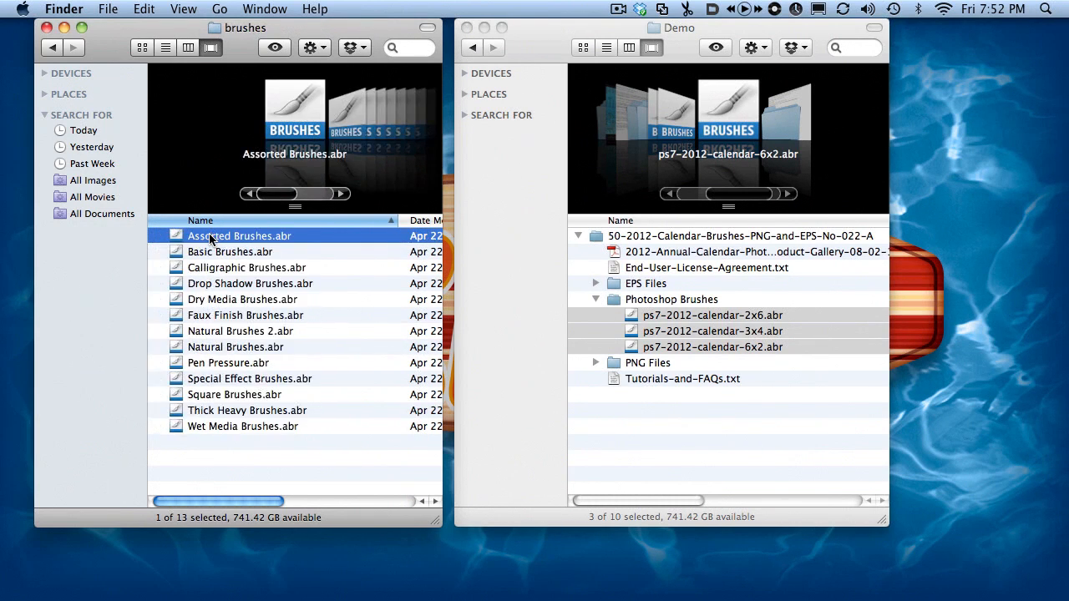
Copy the three ps7-2012-calendar brush files (2x6, 3x4 and 6x2) into the Photoshop Elements 9 brushes folder.
left_click(655, 322)
key("alt")
mouse_move(663, 319)
left_mouse_down()
mouse_move(409, 460)
mouse_move(341, 448)
left_mouse_up()
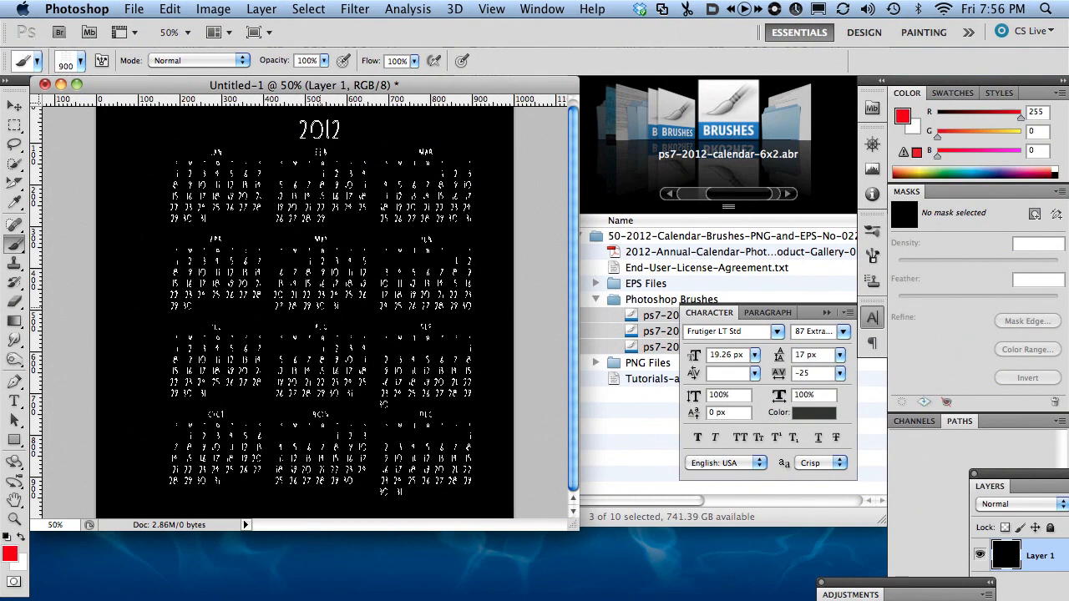
In Photoshop, switch the foreground color to white and stamp the 900 px calendar brush once on the black layer.
left_click(20, 537)
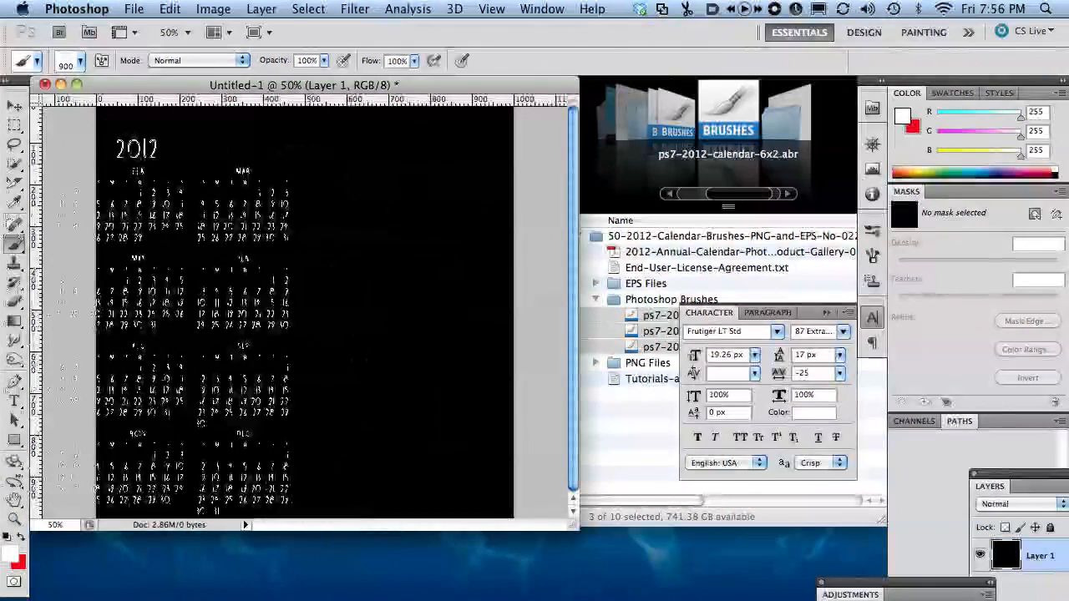
left_click(316, 311)
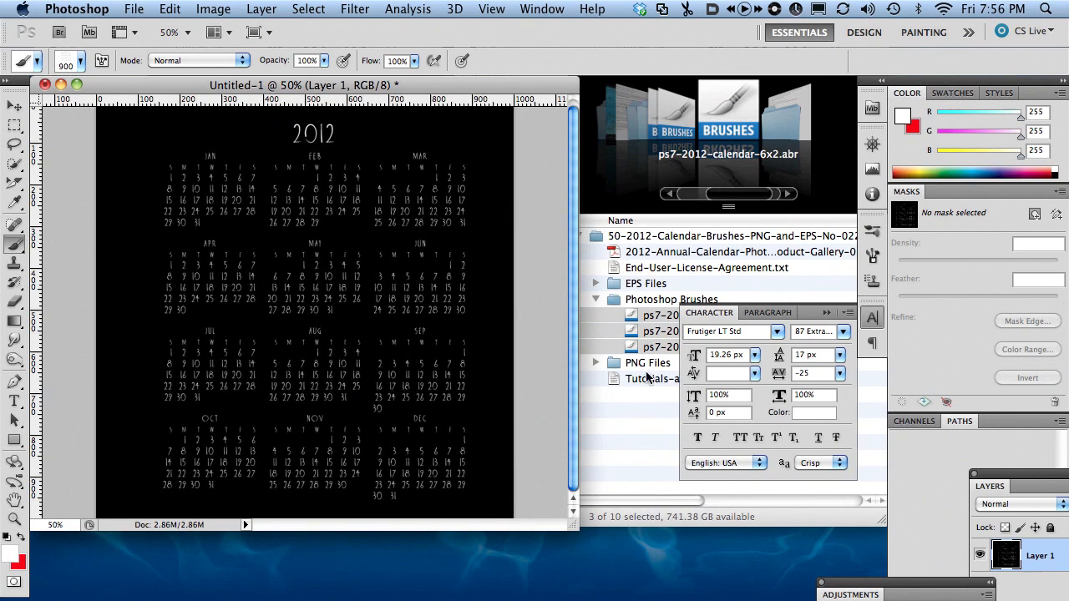
left_click(366, 327)
left_click(366, 327)
left_click(366, 327)
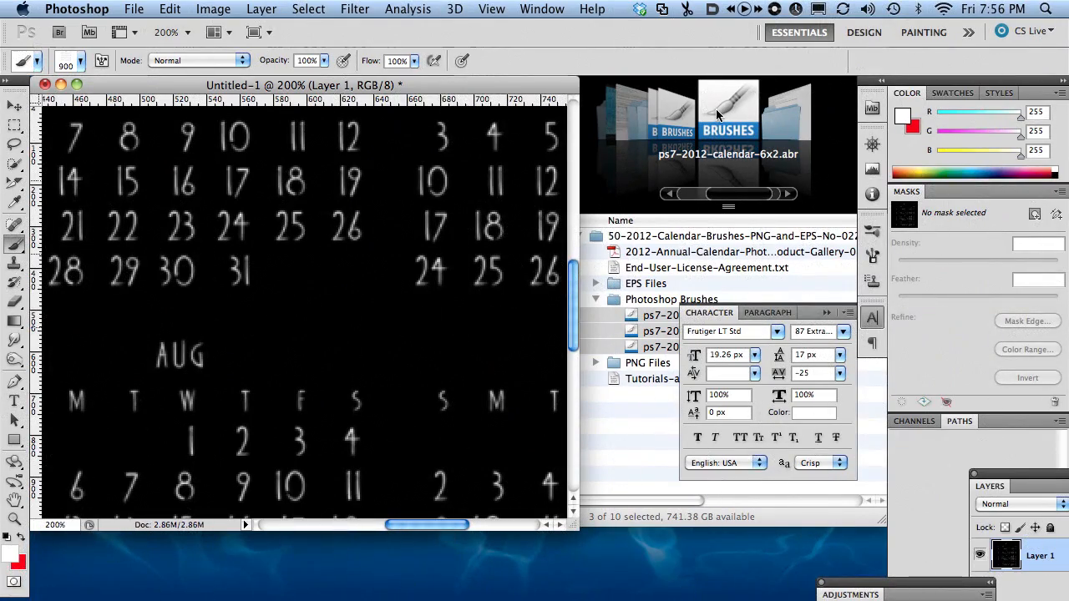
Clear the stamped calendar from the layer and fill the whole canvas with black at 100% opacity in Normal mode.
key("ctrl+z")
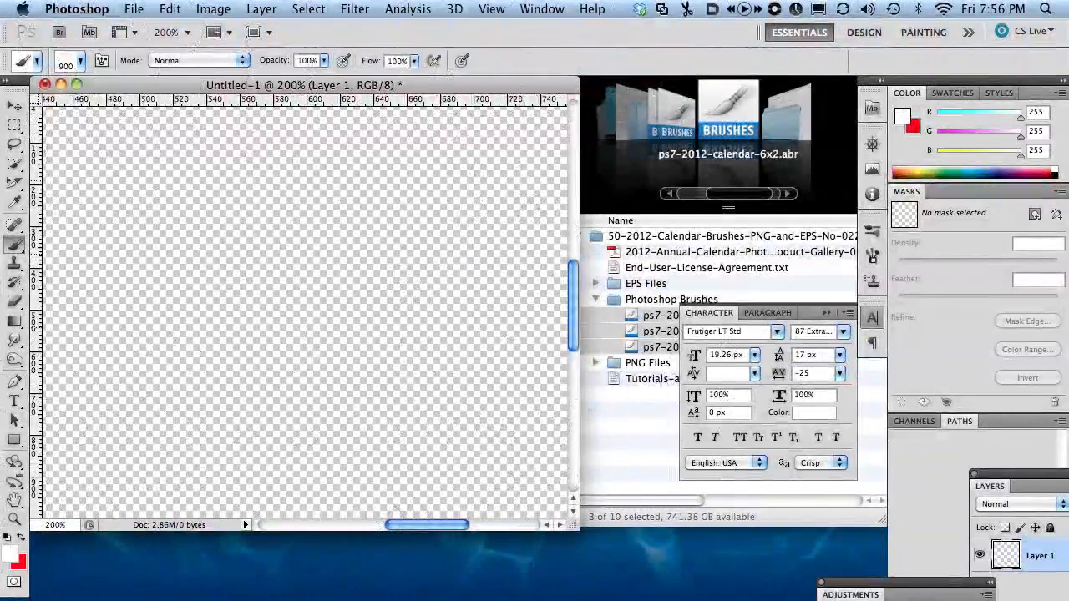
left_click(137, 8)
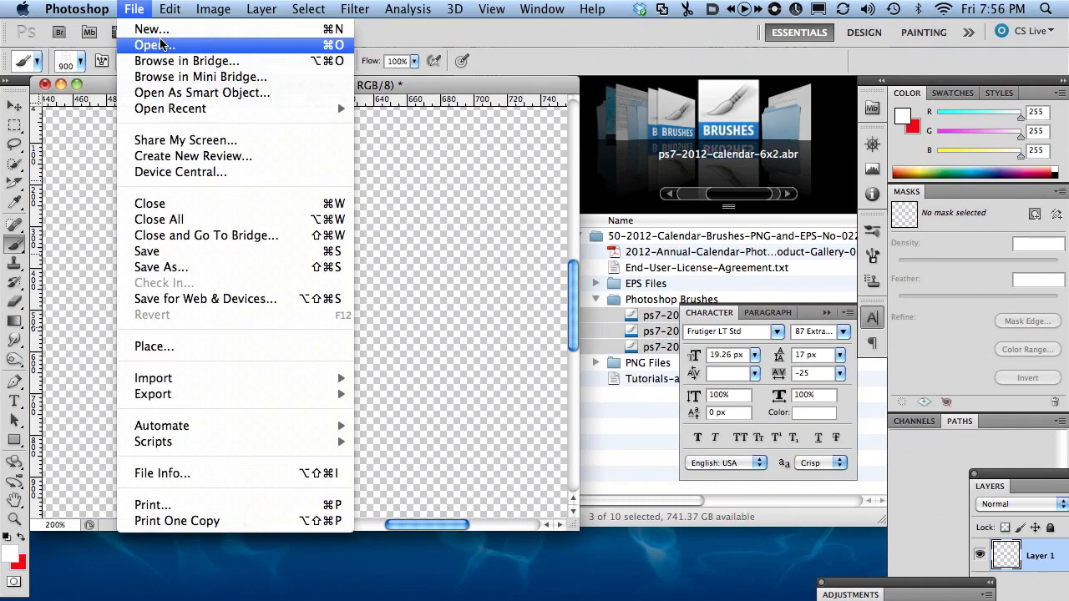
mouse_move(164, 7)
left_click(183, 282)
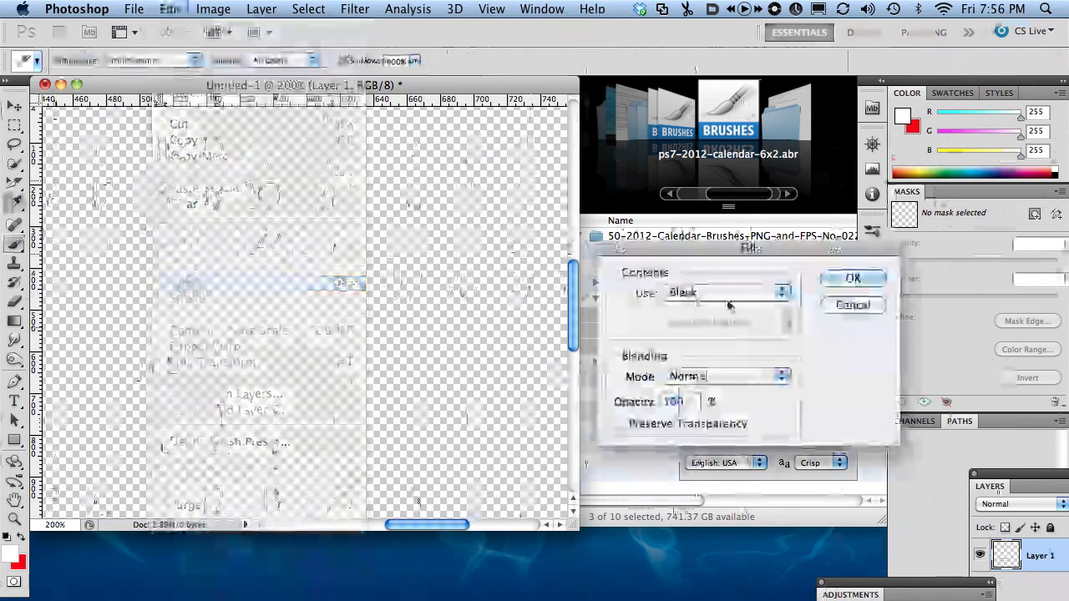
left_click(850, 280)
key("b")
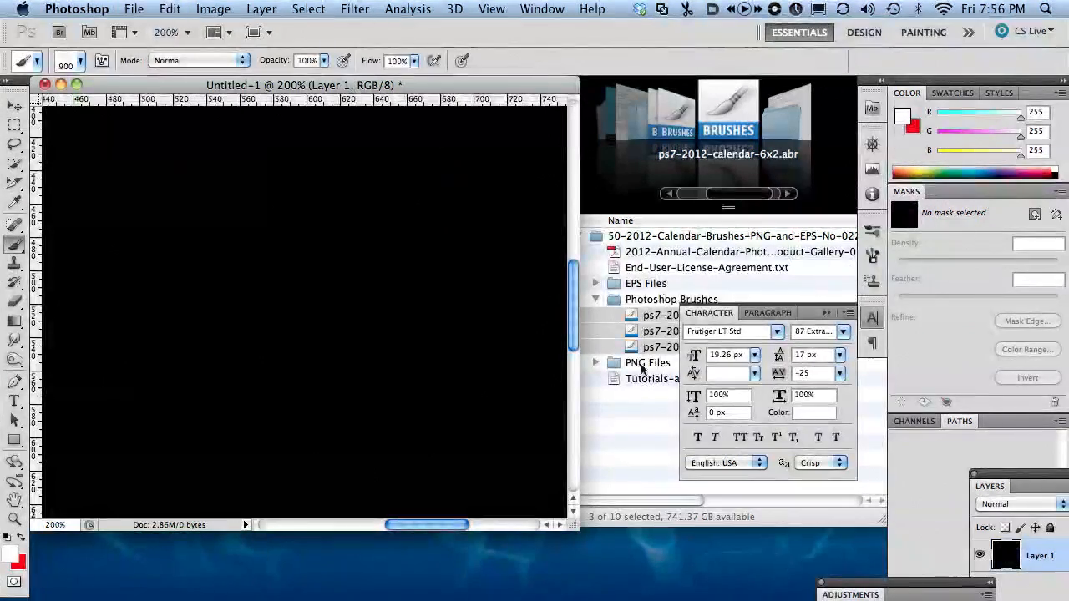
left_click(301, 365, "alt+super")
left_click(301, 365, "alt+super")
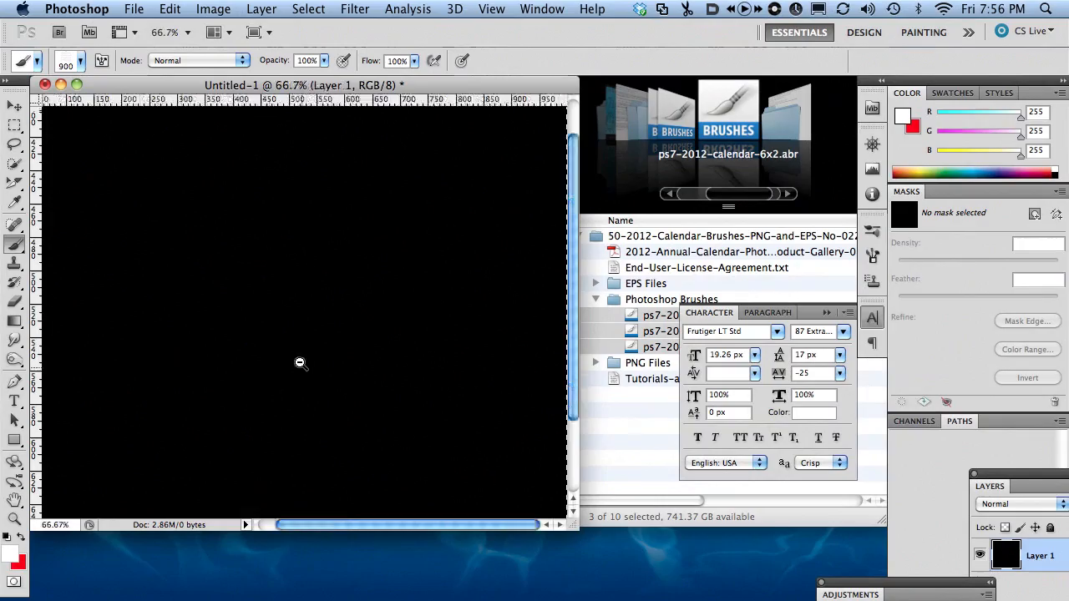
left_click(304, 310, "alt+super")
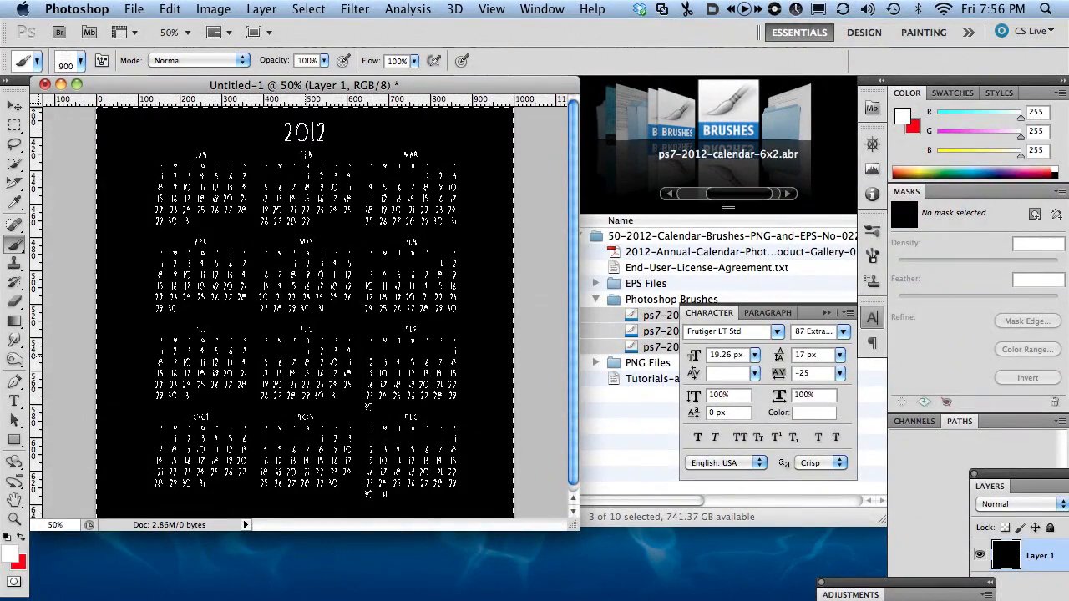
left_click(306, 315)
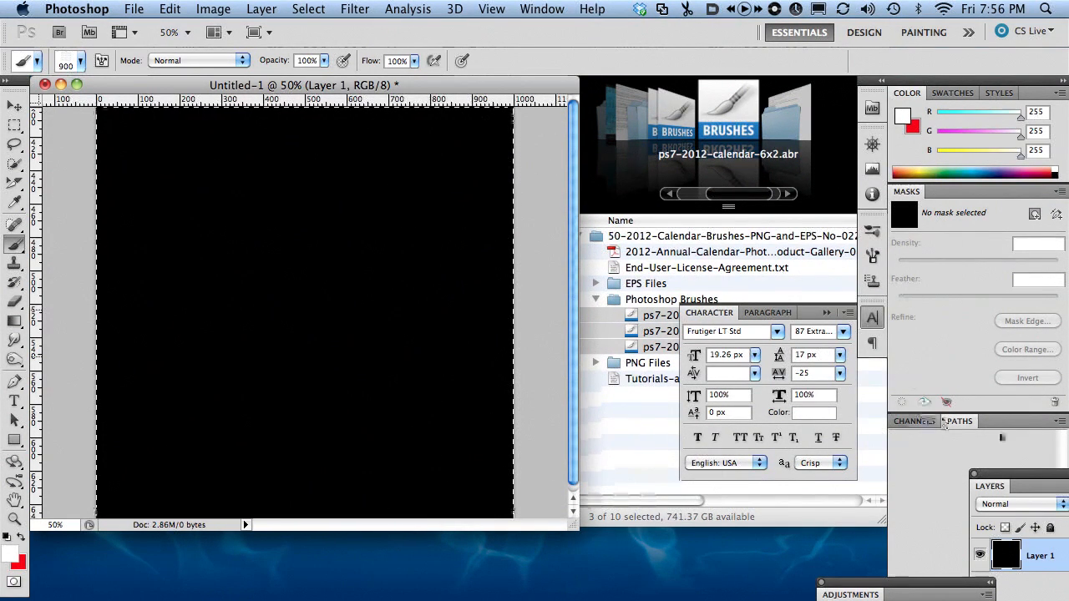
Add a new empty layer above the black layer and stamp the 2012 calendar on it in white.
left_click_drag(1026, 475, 840, 73)
left_click(857, 77)
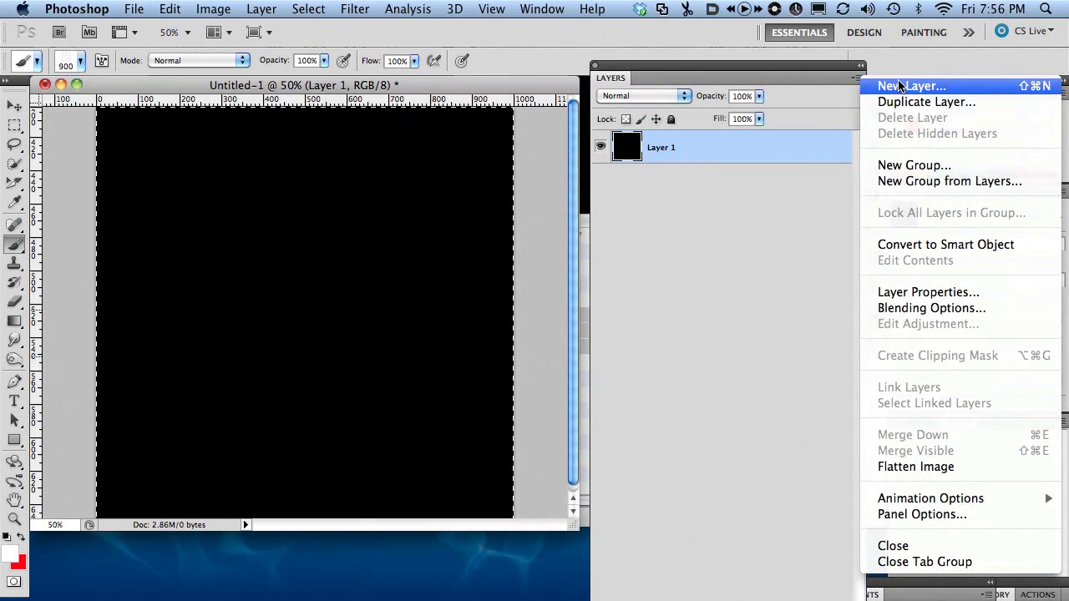
left_click(900, 88)
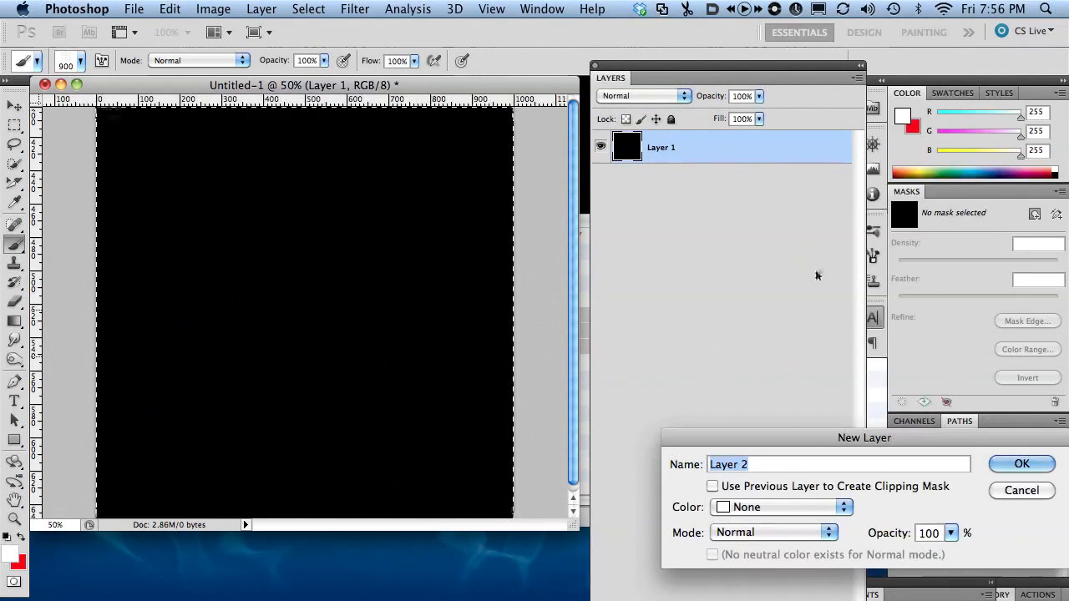
left_click(1022, 464)
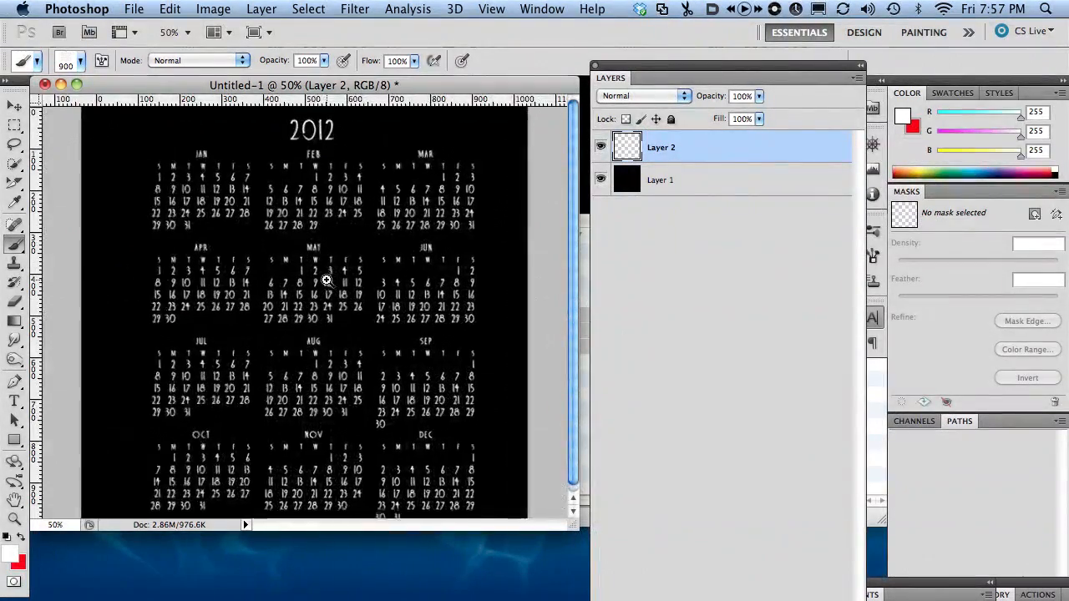
left_click(327, 280)
left_click(323, 274)
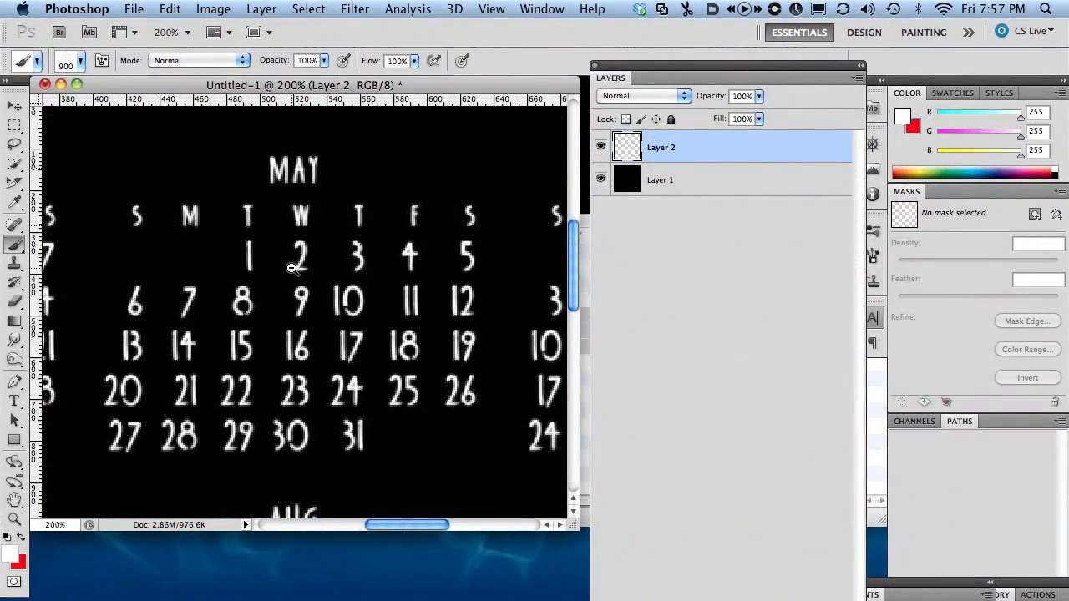
left_click(290, 265, "alt")
left_click(290, 266, "alt")
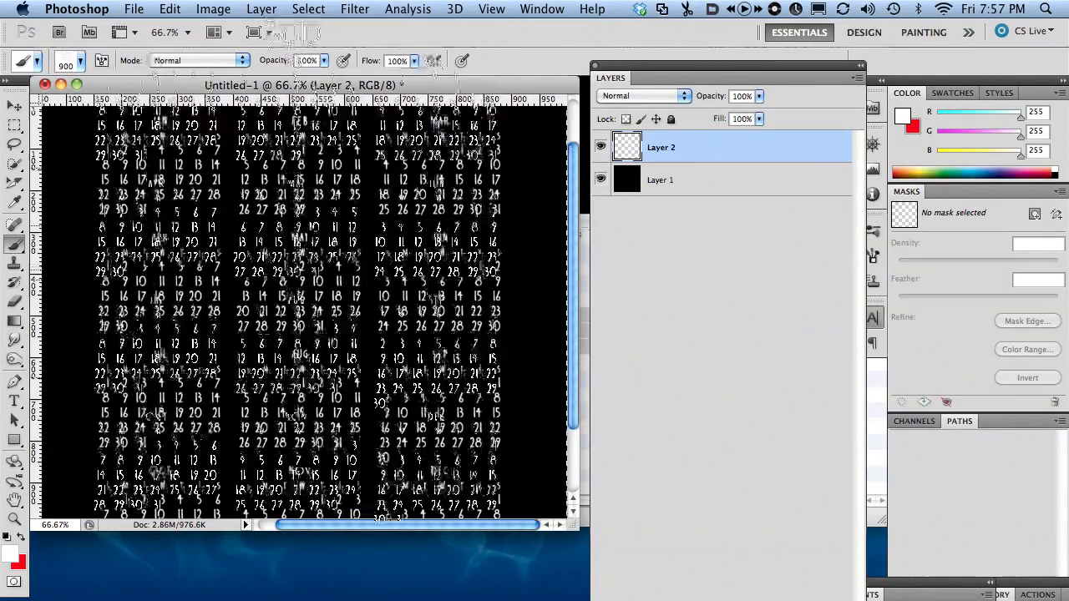
left_click(311, 284, "alt")
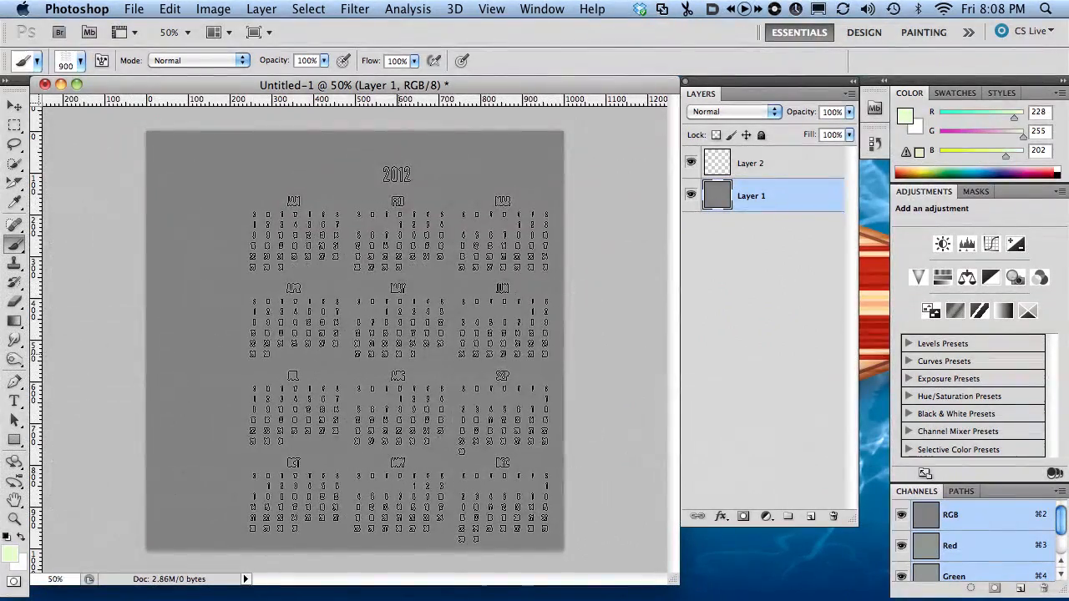
Stamp the 2012 calendar in pale green on Layer 2 over the gray background and add a new layer above it.
left_click(758, 168)
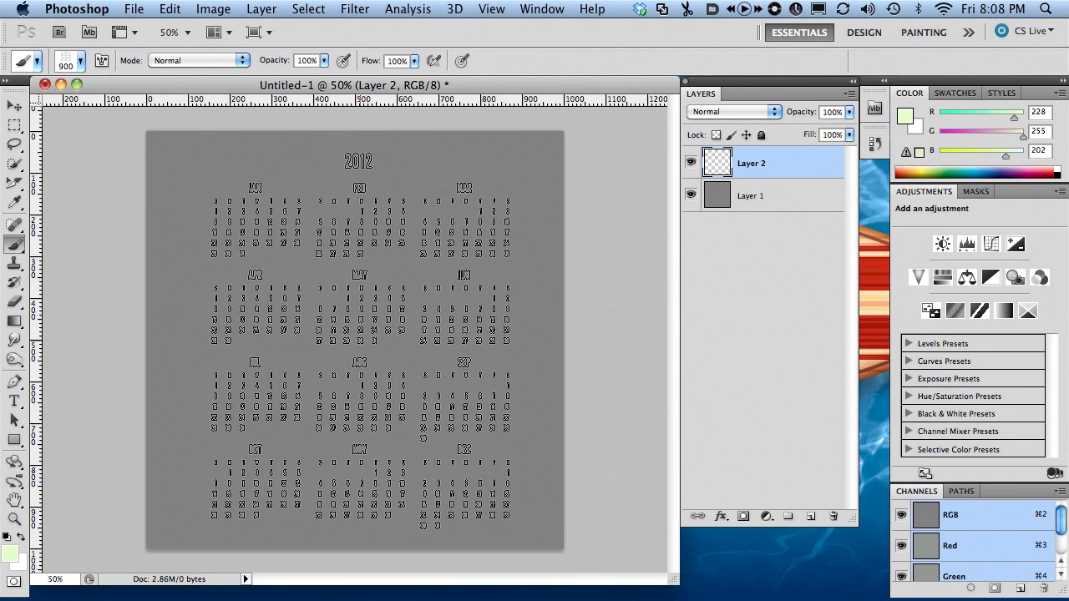
left_click(364, 341)
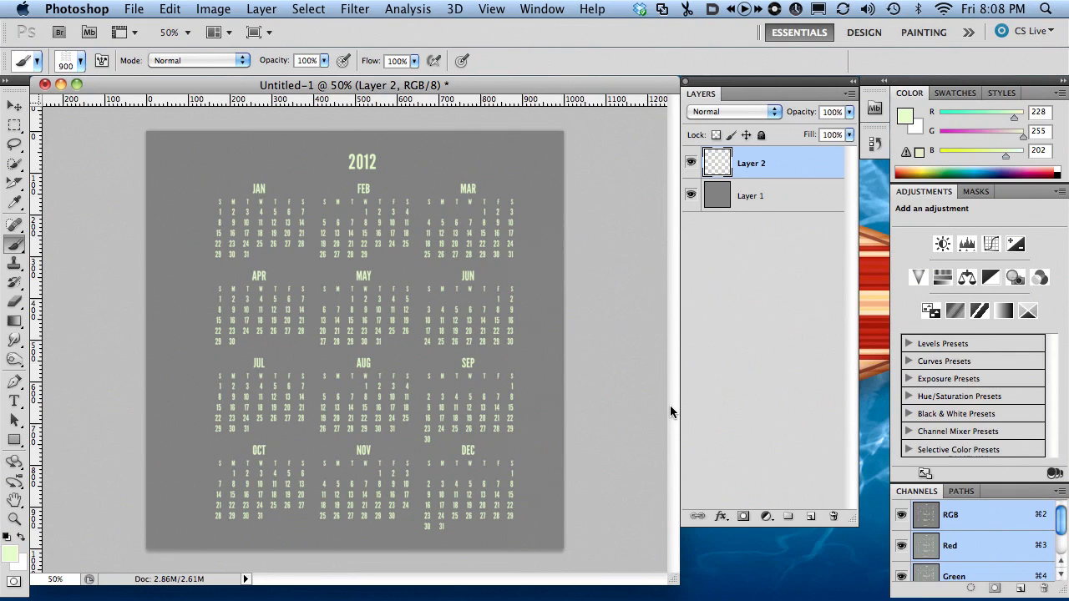
left_click(812, 517)
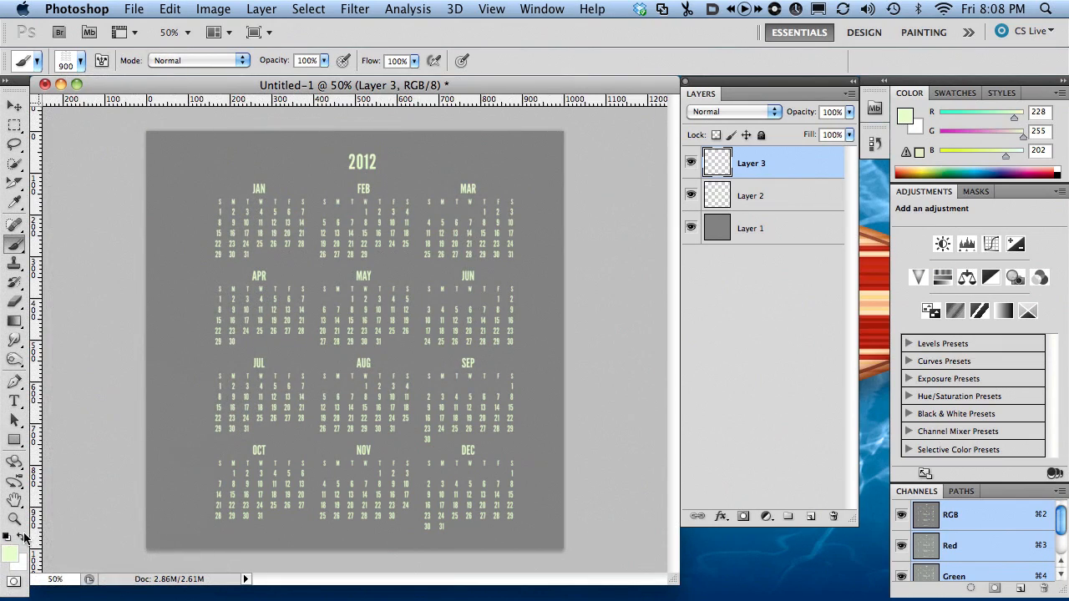
Set the foreground color to light blue (RGB 198, 232, 255) and stamp the calendar on Layer 3 over the green one.
left_click(11, 556)
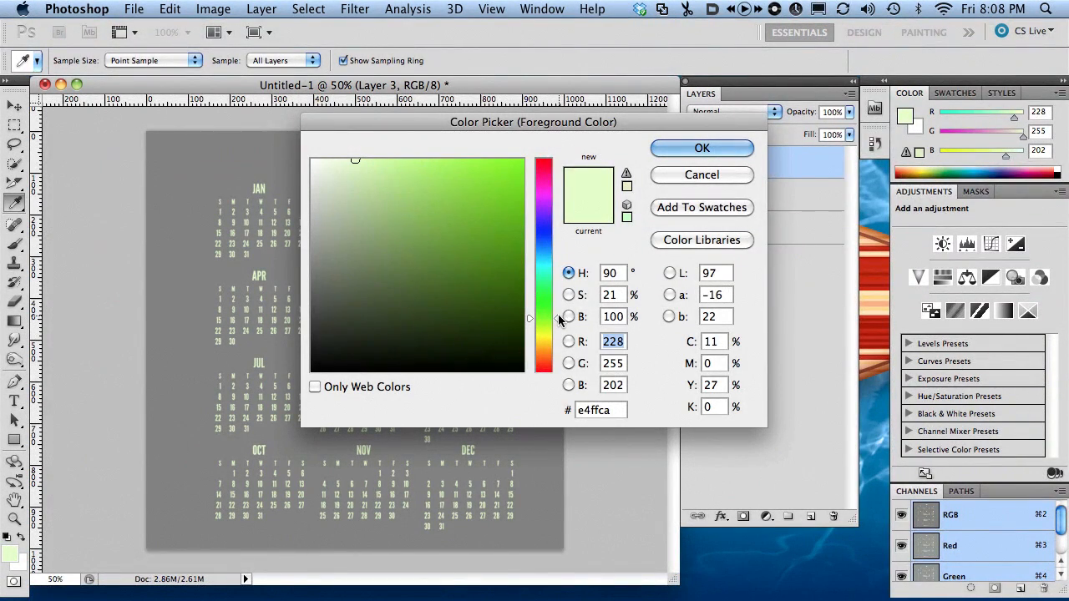
left_click_drag(560, 319, 553, 251)
left_click(401, 162)
left_click_drag(401, 161, 404, 160)
left_click(702, 148)
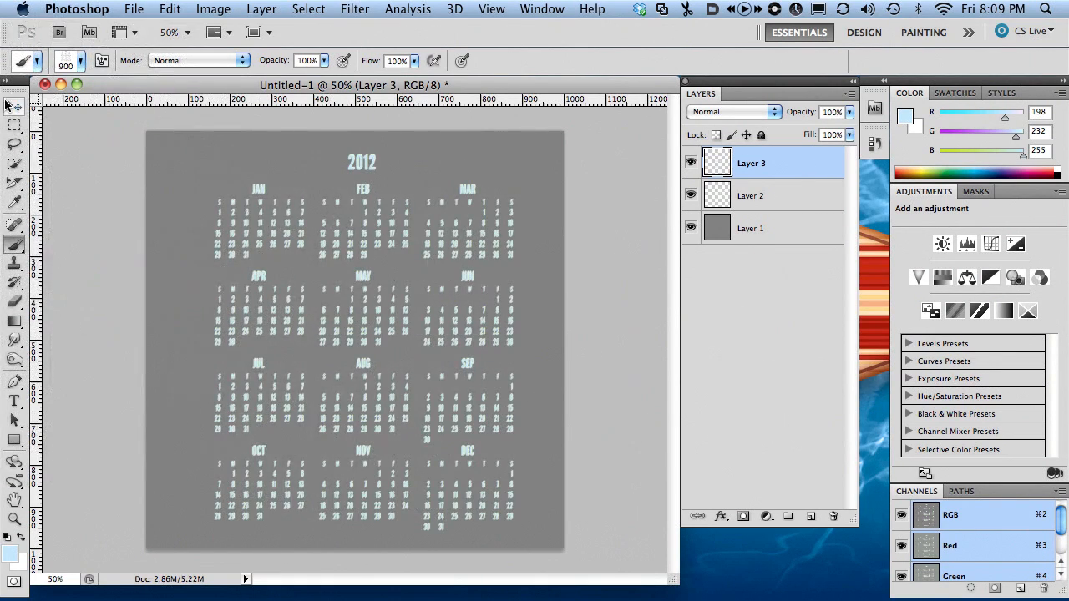
Draw a rectangular selection around the May block and add a layer mask to Layer 3 from it.
left_click(14, 125)
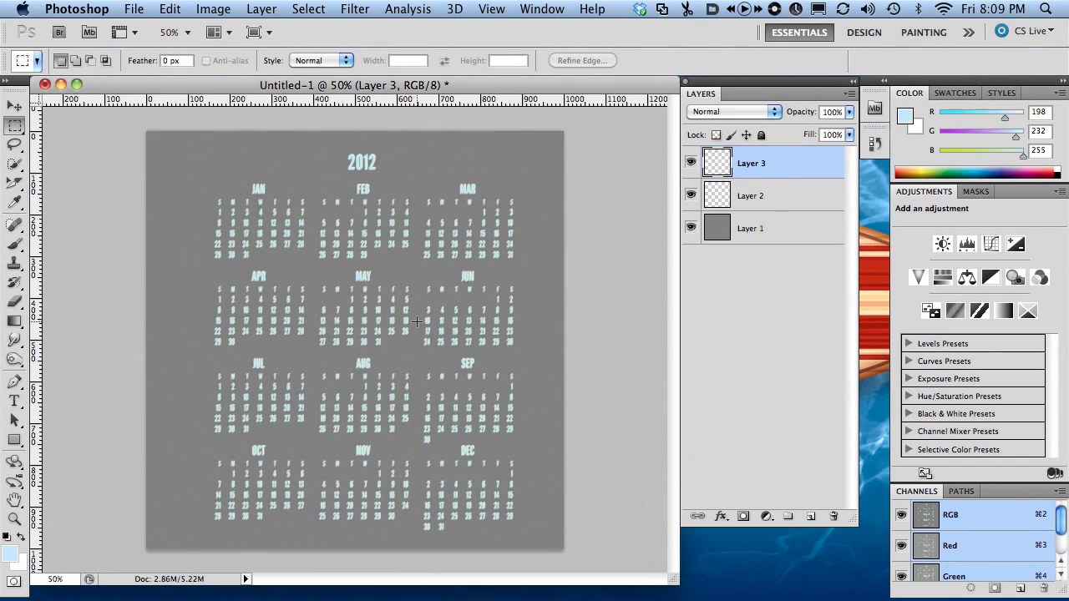
left_click_drag(315, 268, 413, 351)
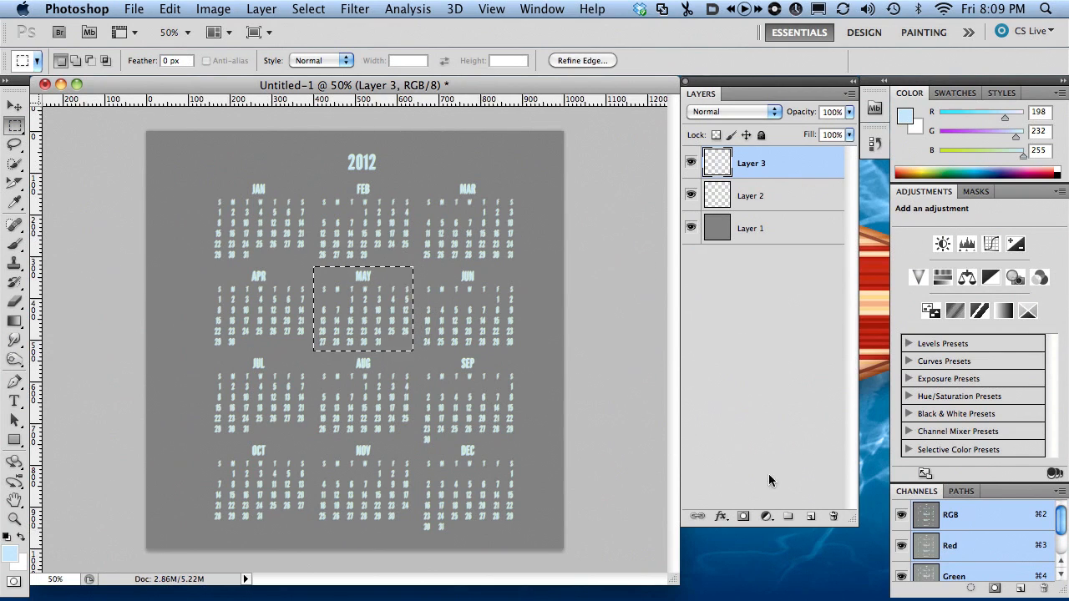
left_click(744, 517)
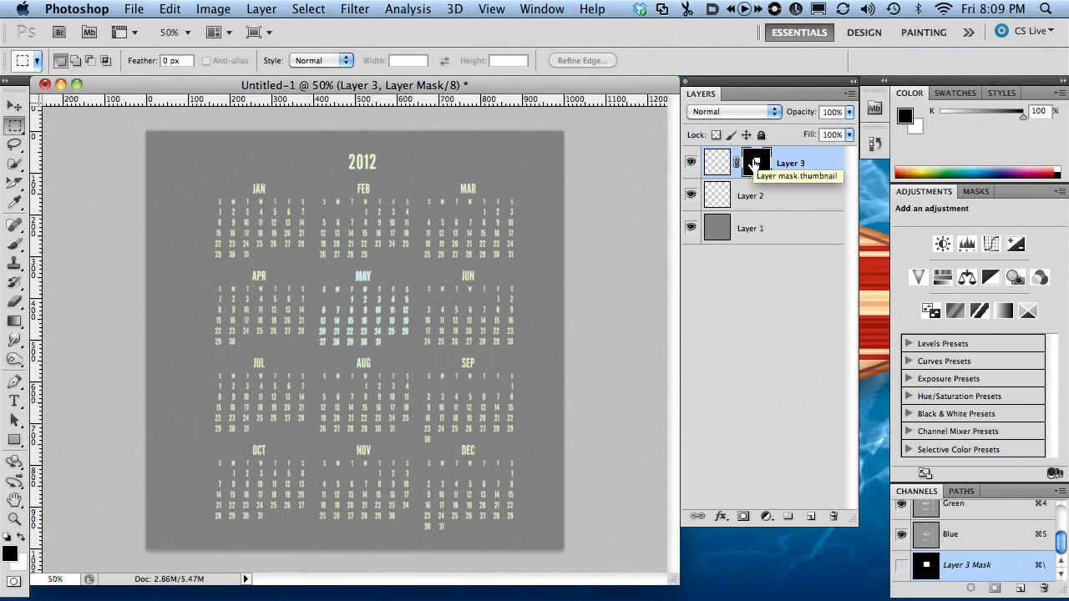
Load Layer 3's mask as a selection, invert it and add it as a layer mask to Layer 2.
left_click(755, 165, "super")
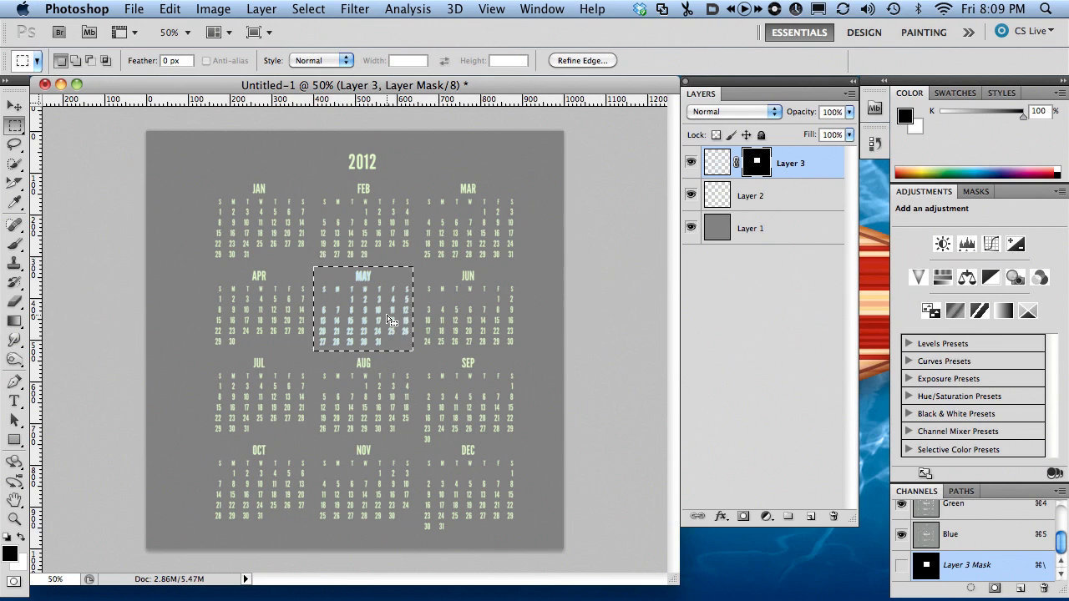
left_click(305, 8)
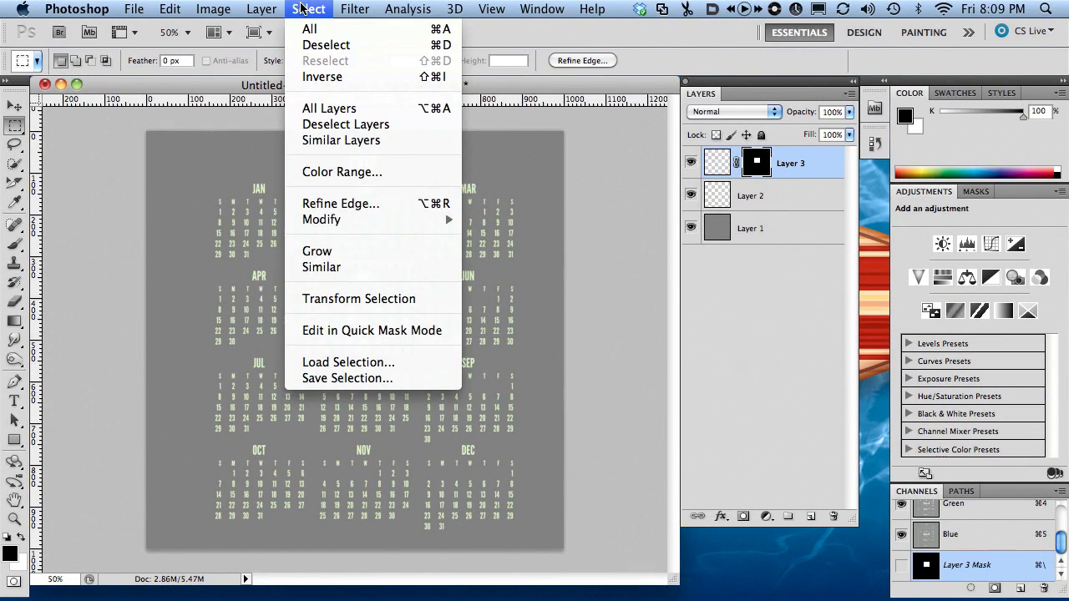
left_click(322, 77)
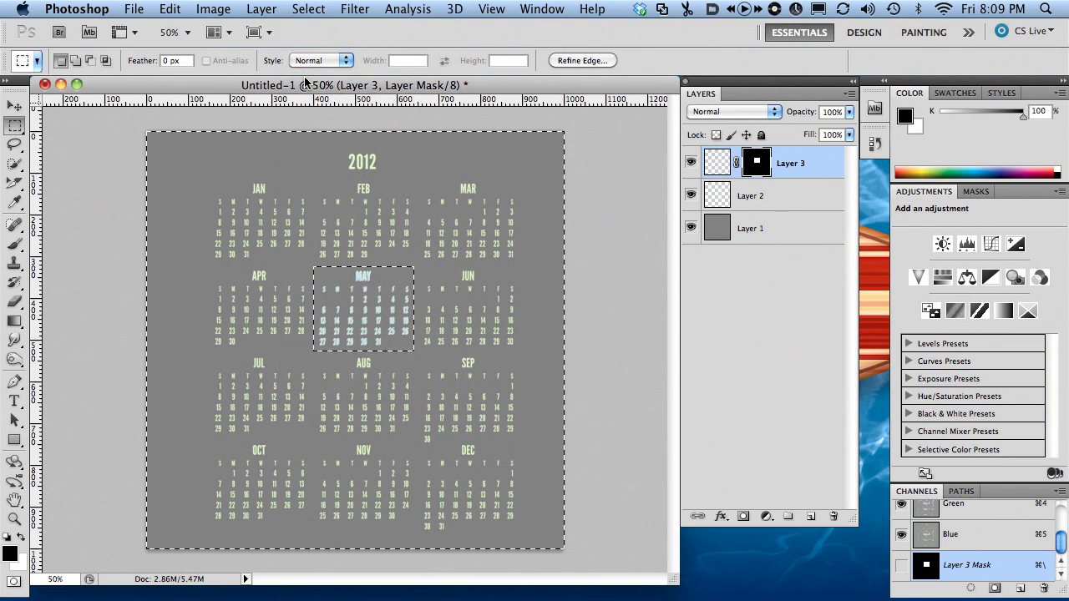
left_click(768, 196)
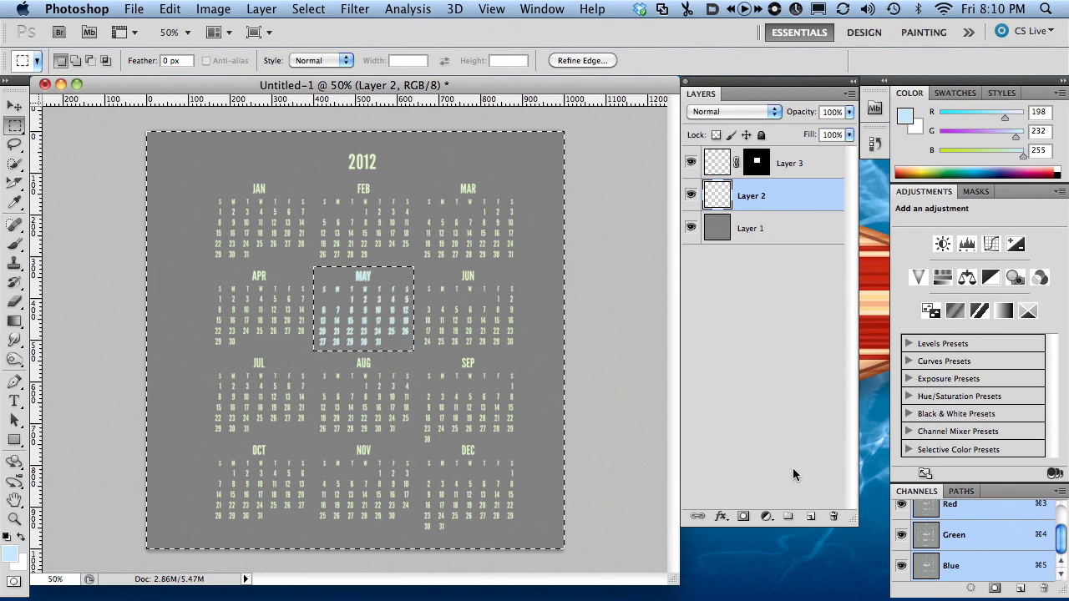
left_click(743, 517)
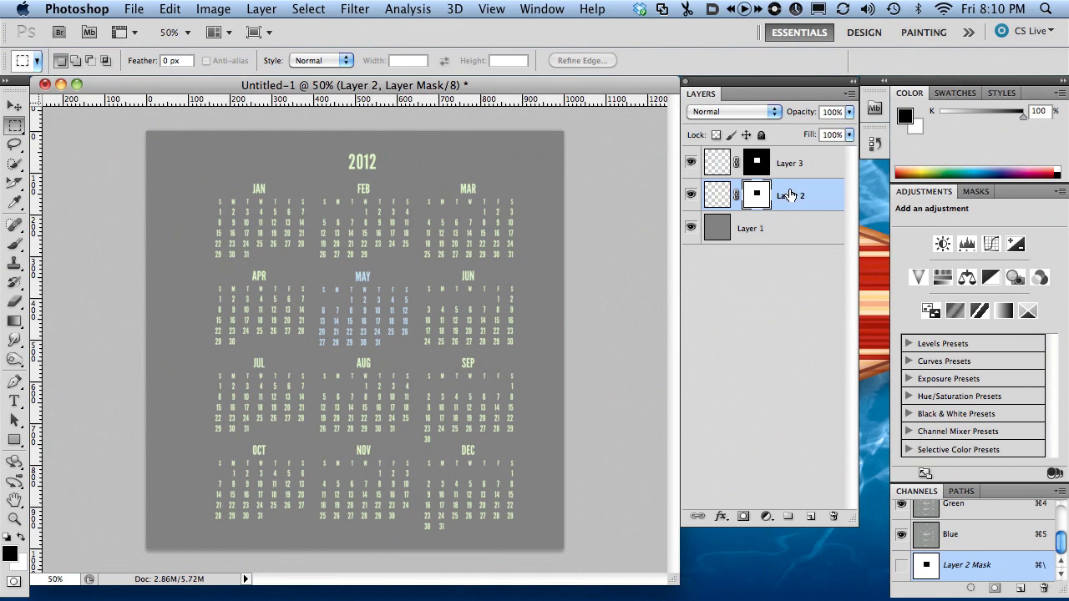
Delete the layer masks of Layer 2 and Layer 3 without applying them to the layers.
left_click_drag(752, 196, 835, 518)
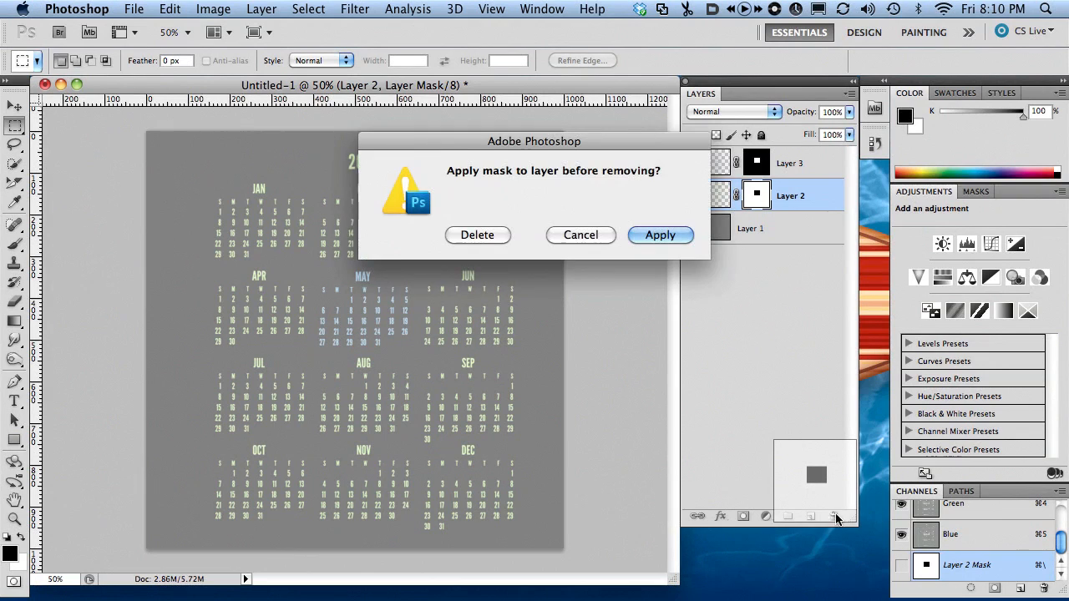
left_click(478, 235)
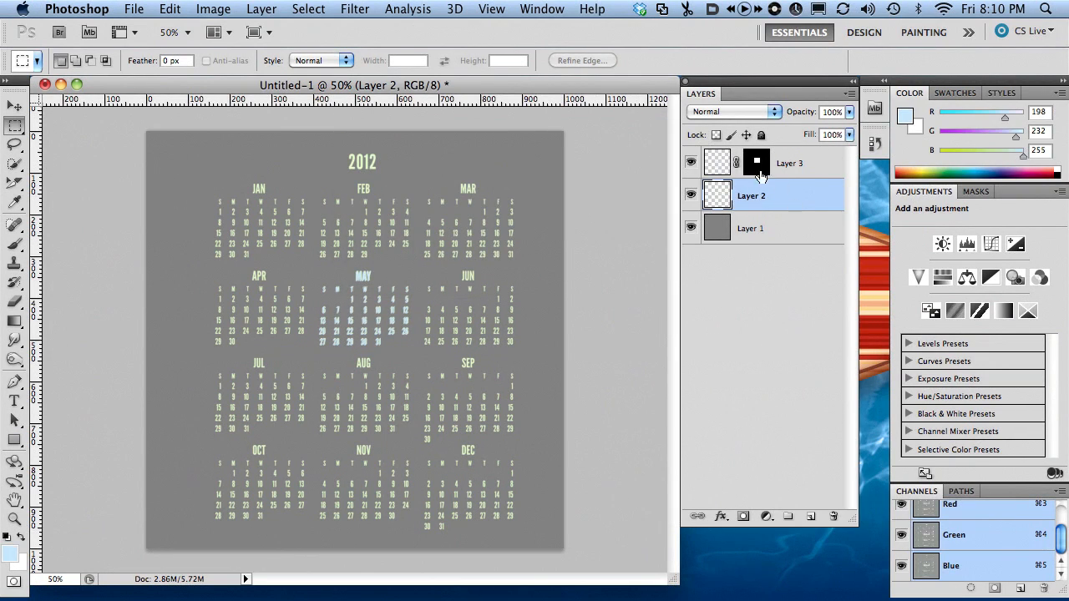
left_click_drag(760, 174, 833, 518)
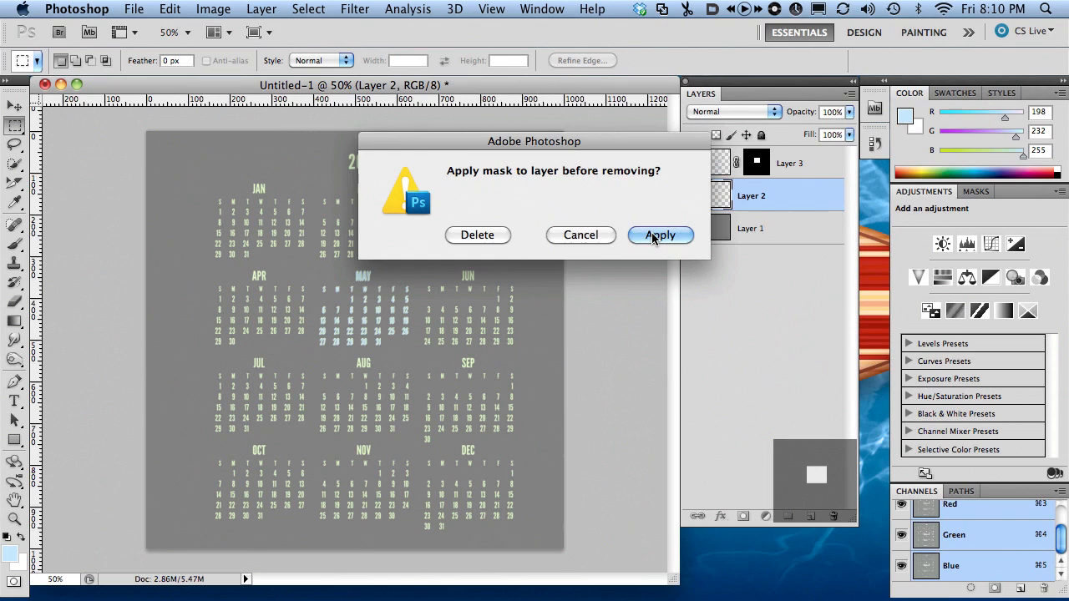
left_click(474, 235)
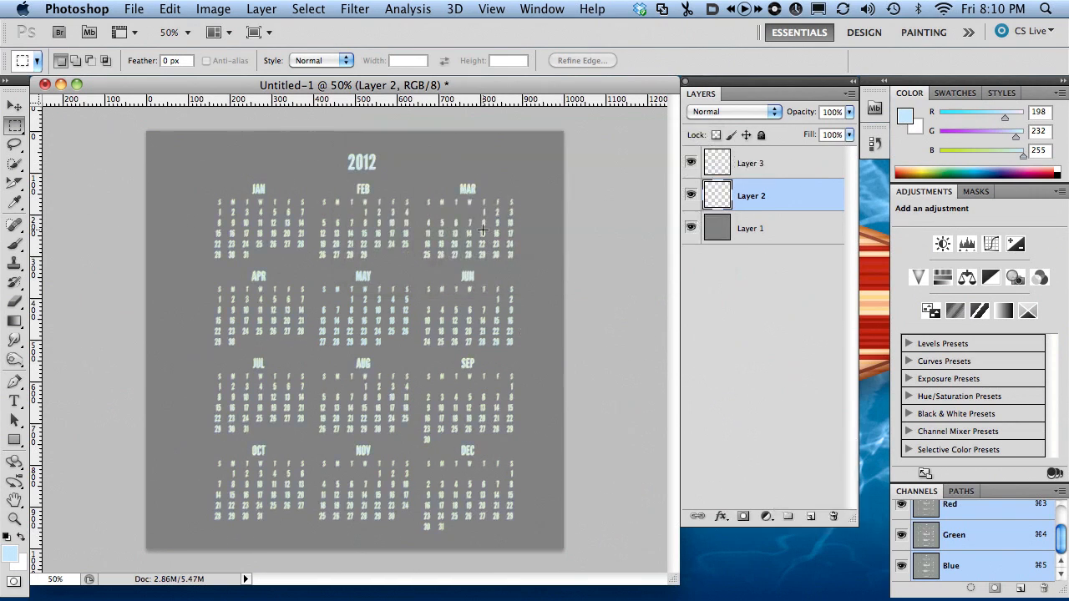
Build one combined rectangular selection around all four rows of month names, from JAN–MAR down to OCT–DEC.
left_click(15, 105)
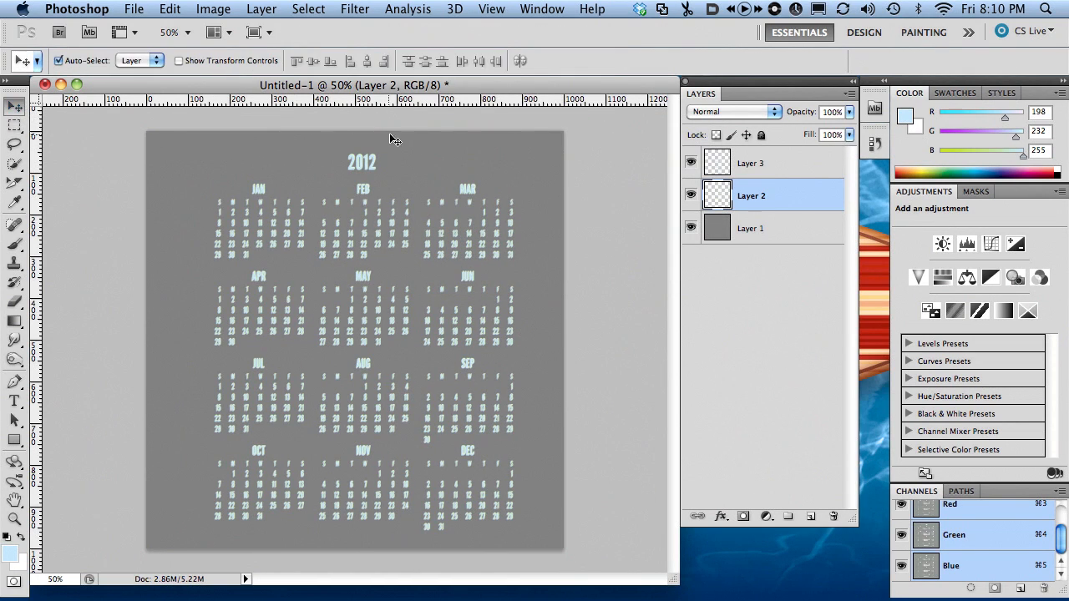
left_click(14, 125)
left_click_drag(229, 180, 505, 198)
left_click_drag(220, 267, 506, 284, "shift")
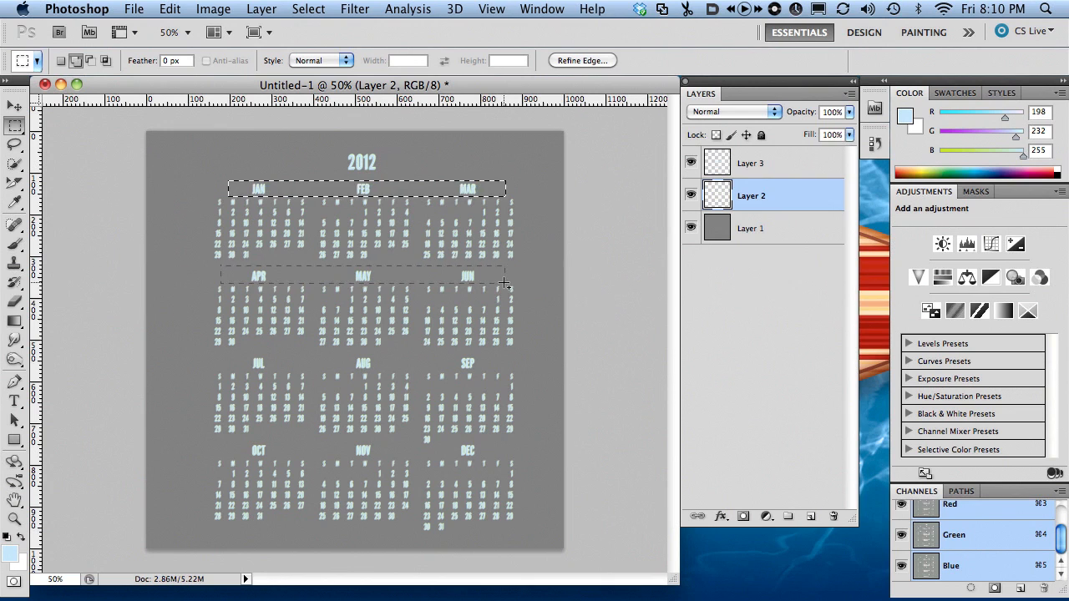
left_click_drag(249, 349, 485, 371)
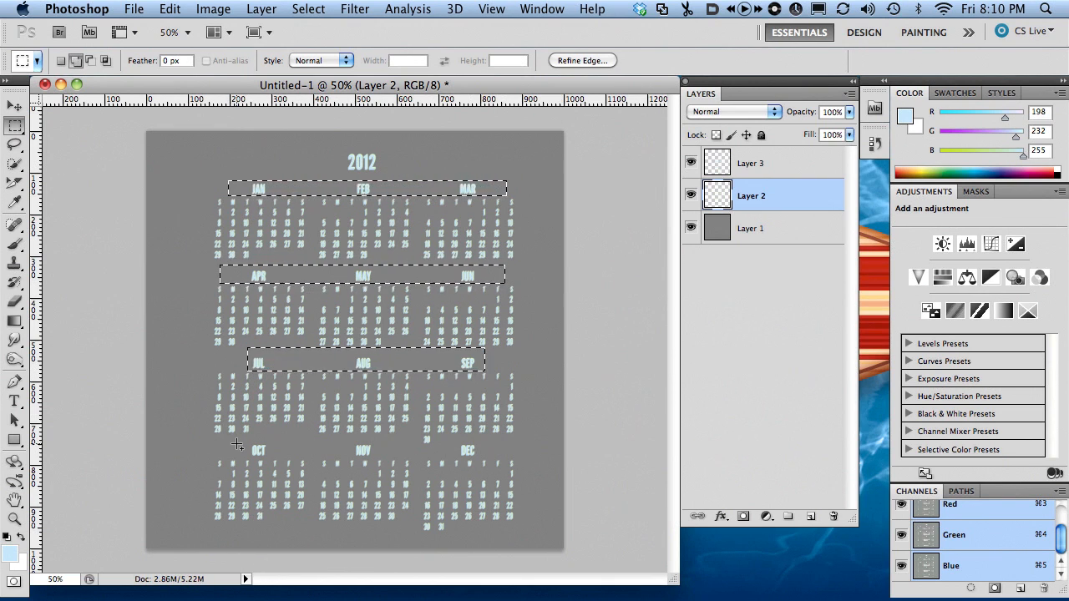
left_click_drag(237, 443, 485, 460)
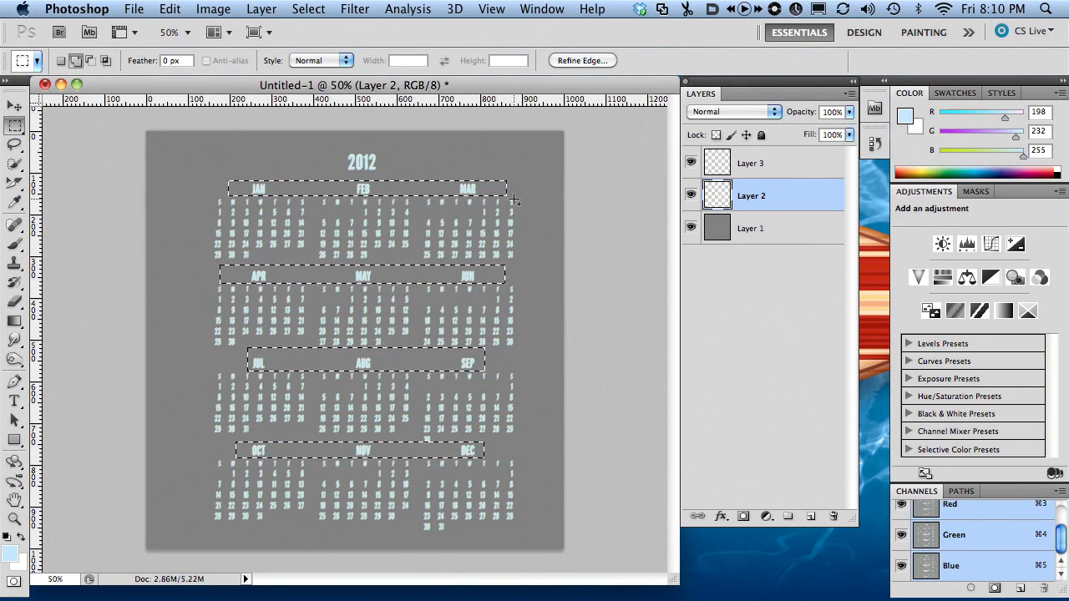
Check which calendar Layer 2 holds by toggling its visibility, and add a layer mask to it from the month-name selection.
left_click(690, 195)
left_click(690, 195)
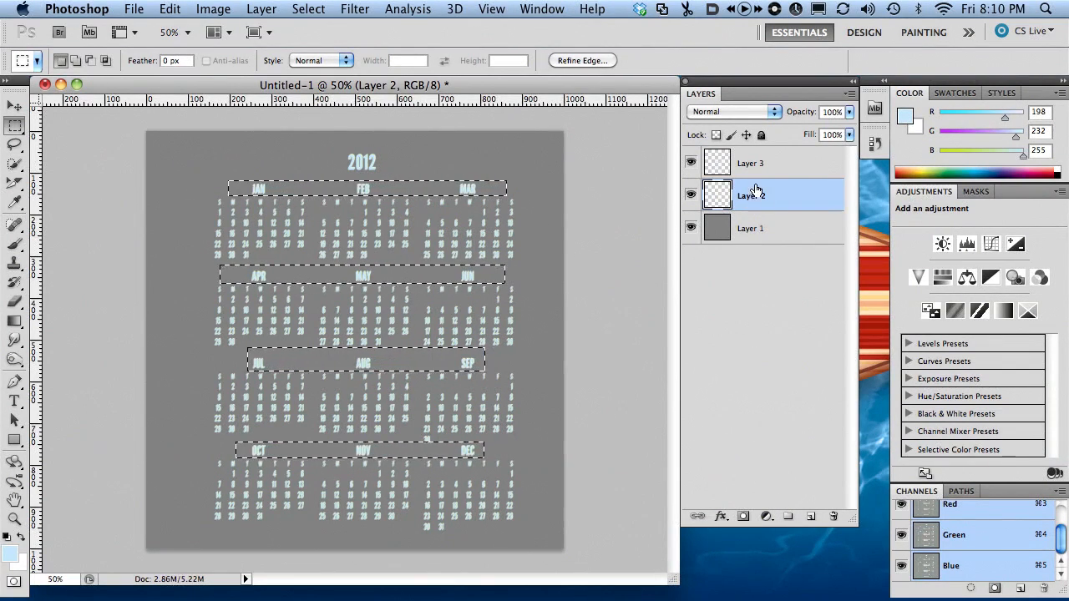
left_click(741, 517)
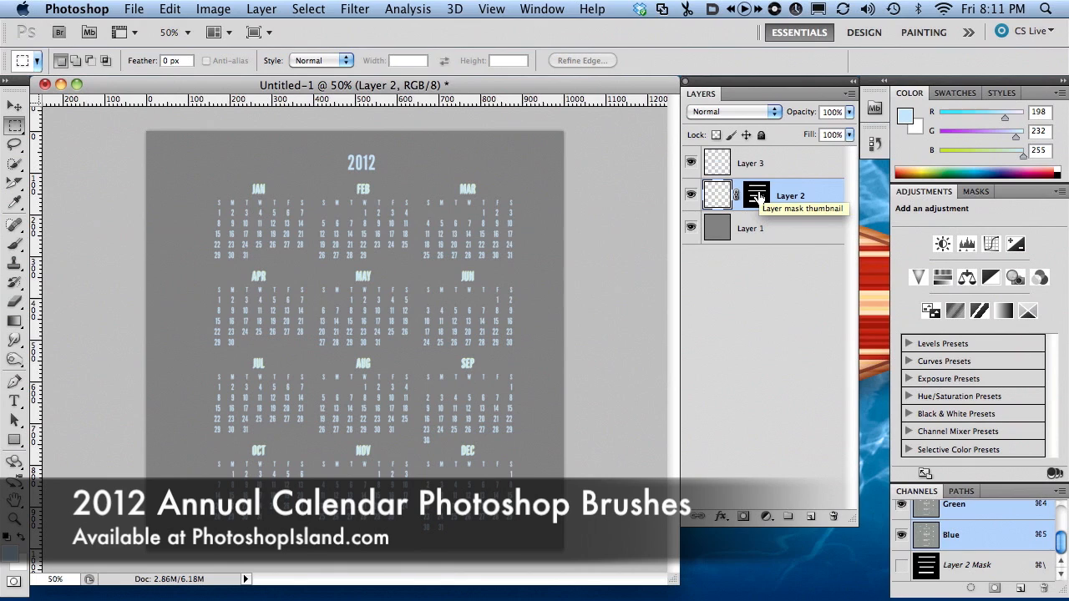
Load Layer 2's mask as a selection, invert it and add it as a layer mask to Layer 3.
left_click(758, 198, "super")
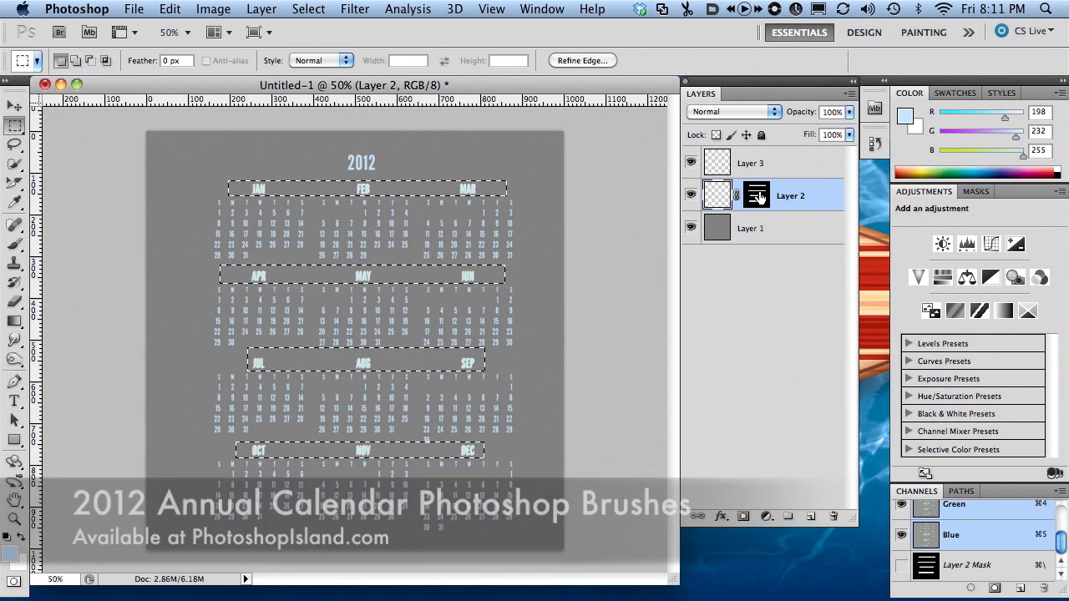
left_click(758, 197)
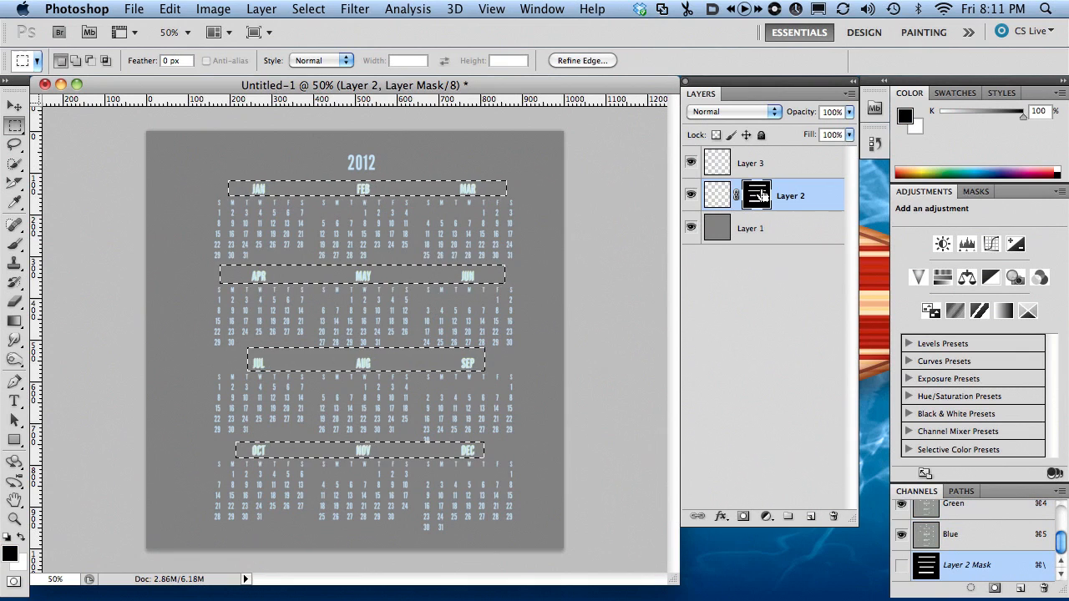
left_click(213, 8)
mouse_move(308, 8)
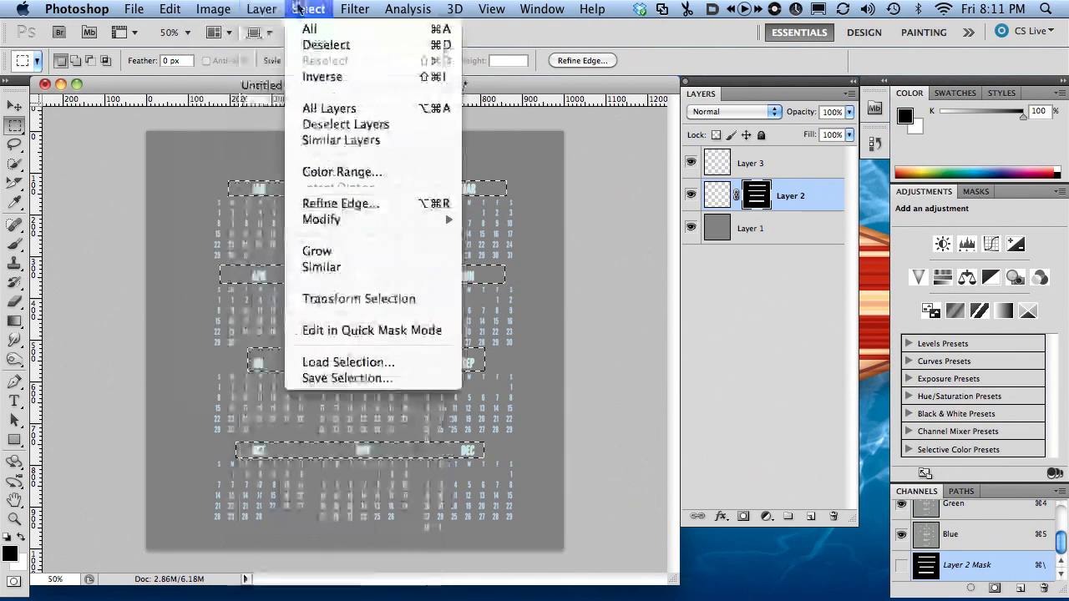
left_click(313, 76)
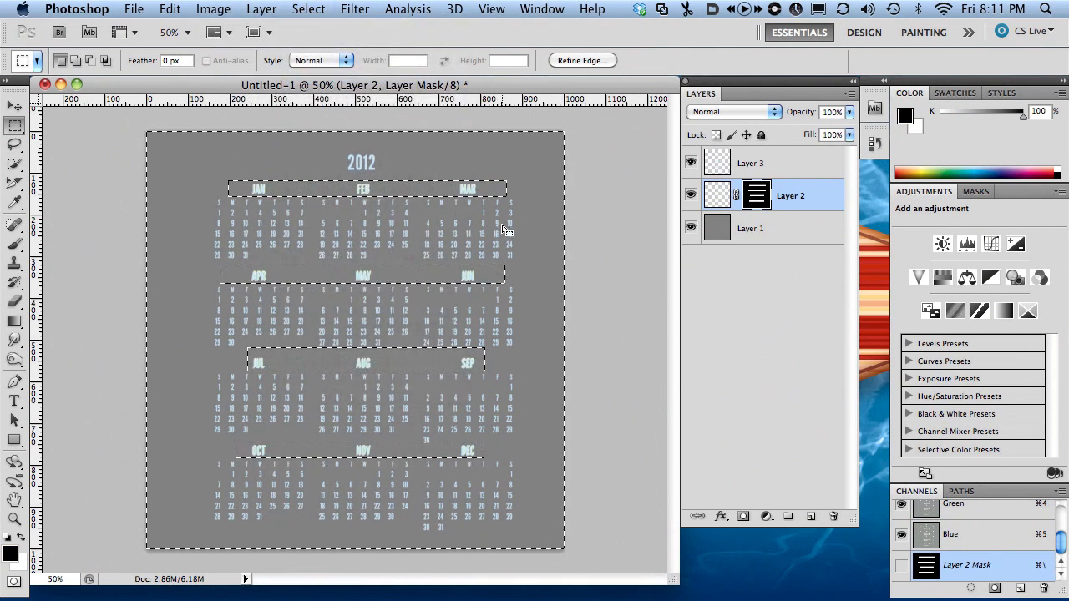
left_click(751, 163)
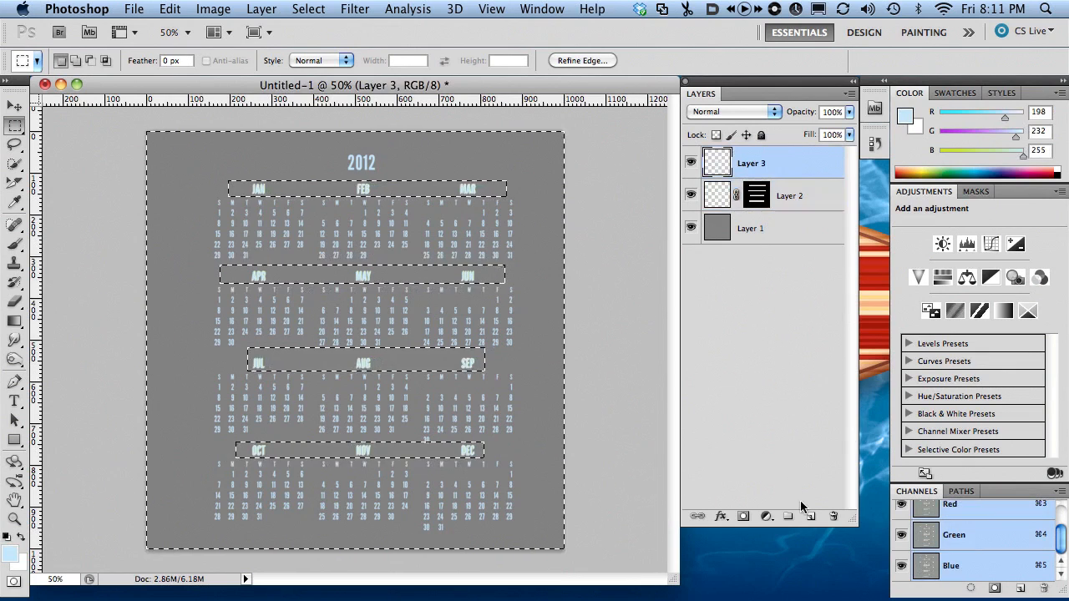
left_click(743, 516)
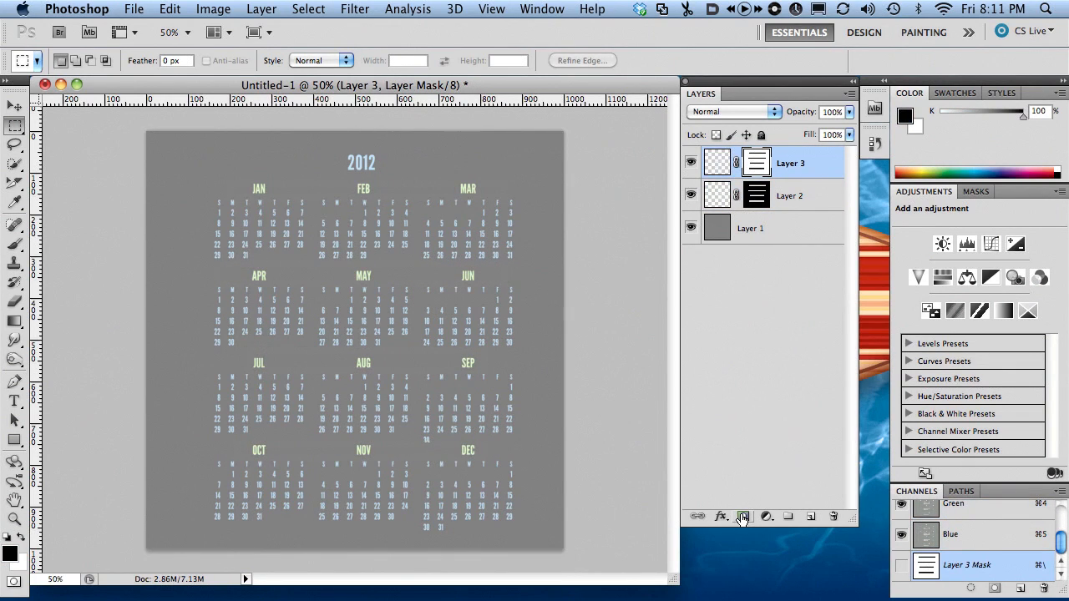